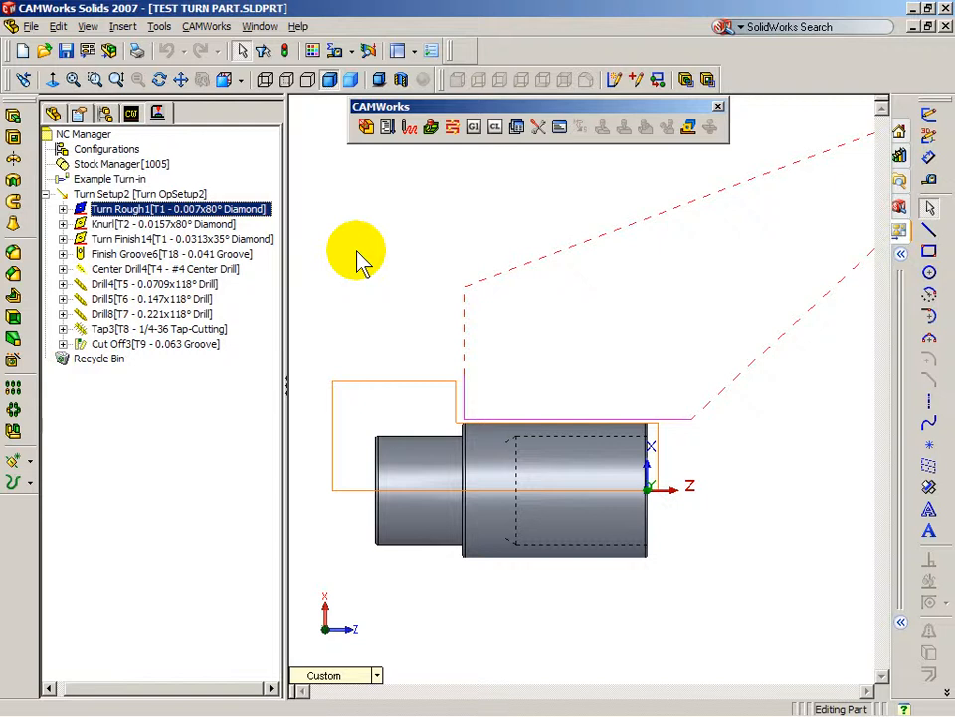
- Step through the Turn Rough1 toolpath move by move to its end and close the step-through
{"action": "right_click", "coordinate": [155, 209]}
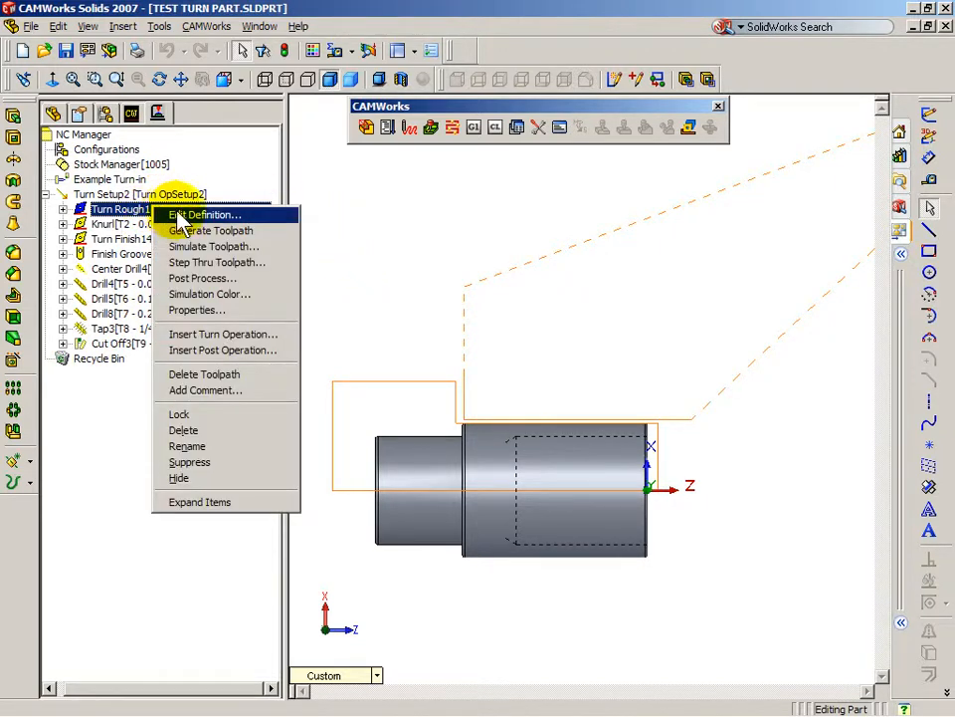
{"action": "left_click", "coordinate": [217, 262]}
{"action": "left_click", "coordinate": [386, 129]}
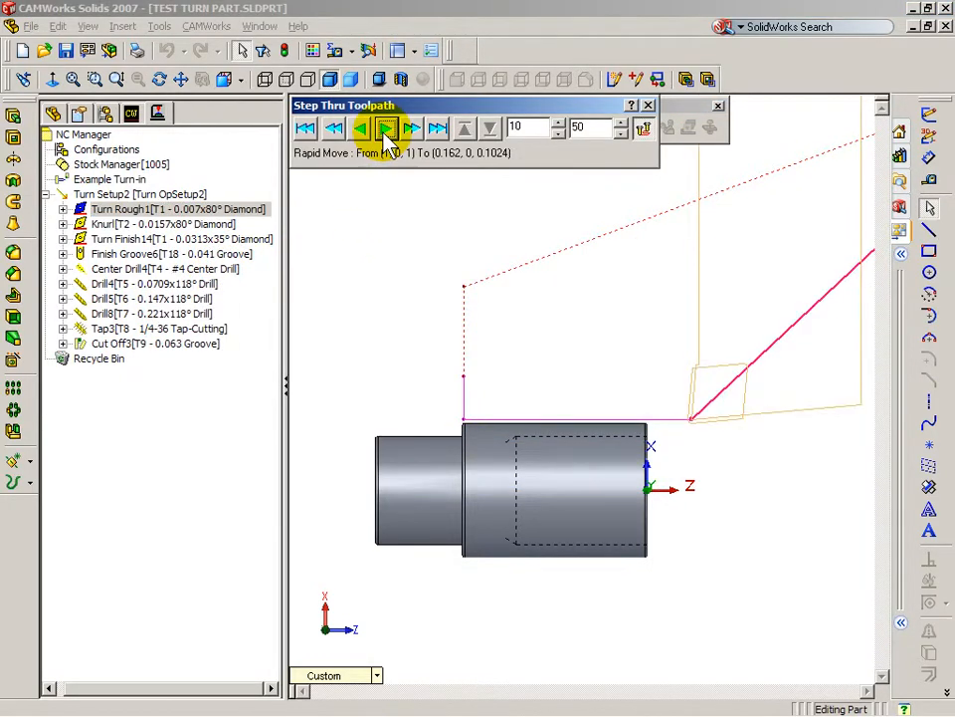
{"action": "left_click", "coordinate": [386, 129]}
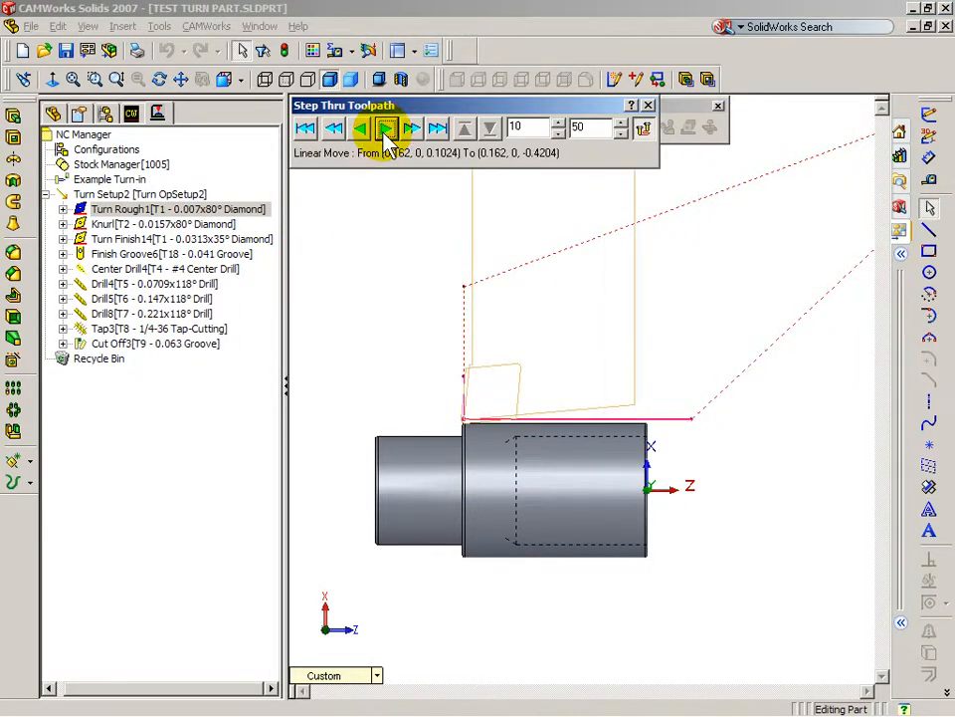
{"action": "left_click", "coordinate": [386, 130]}
{"action": "left_click", "coordinate": [385, 136]}
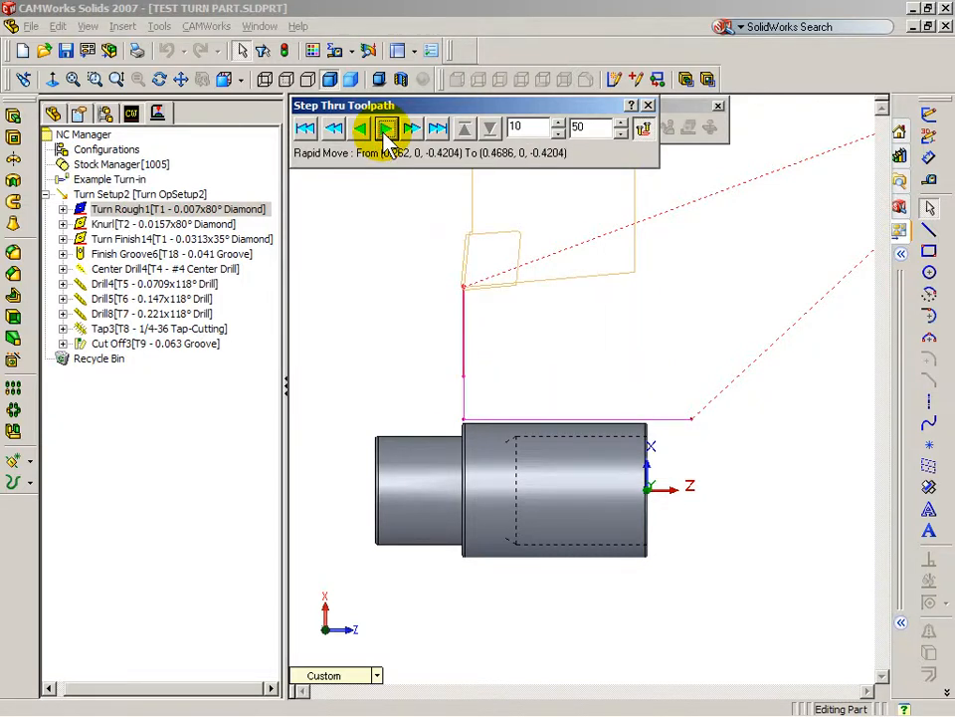
{"action": "left_click", "coordinate": [387, 135]}
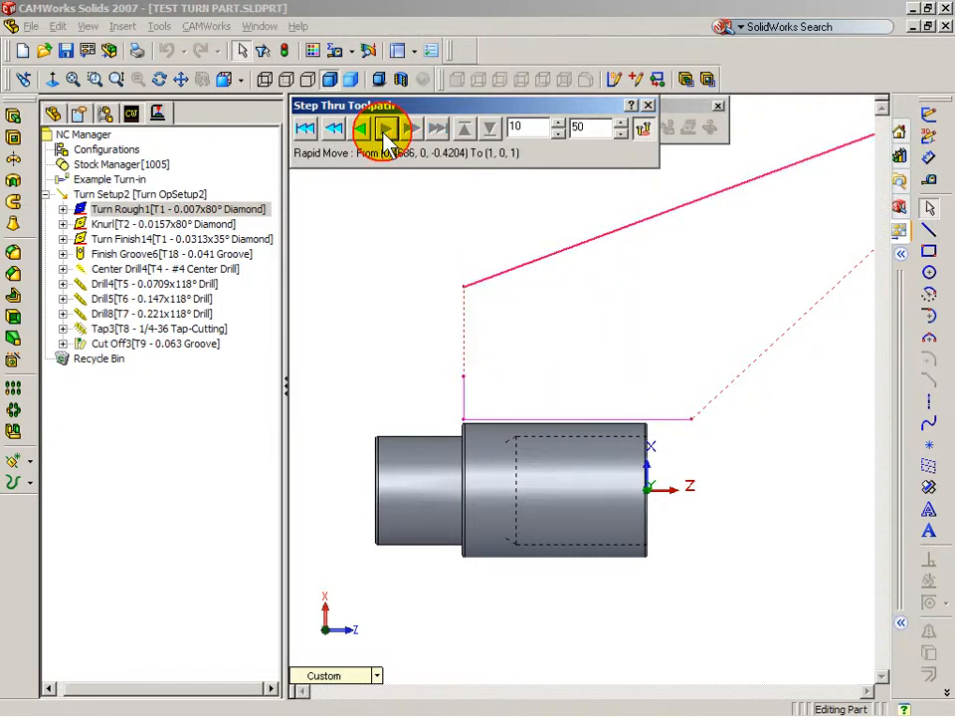
{"action": "left_click", "coordinate": [648, 105]}
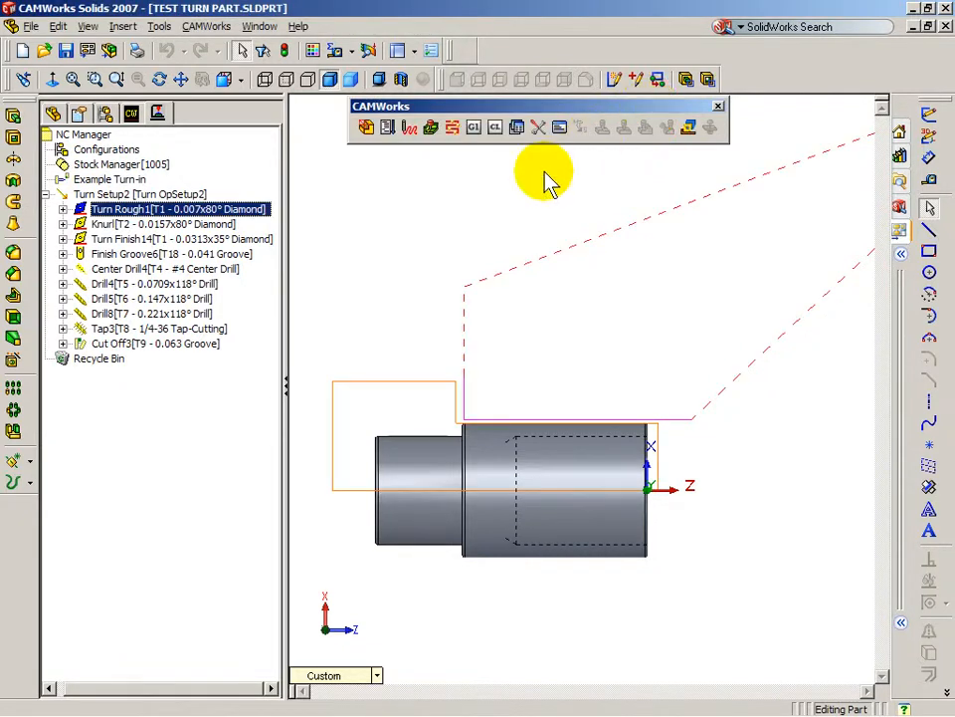
- Launch the CAMWorks Technology Database and open the trigon insert table under the turn tooling inserts
{"action": "left_click", "coordinate": [508, 208]}
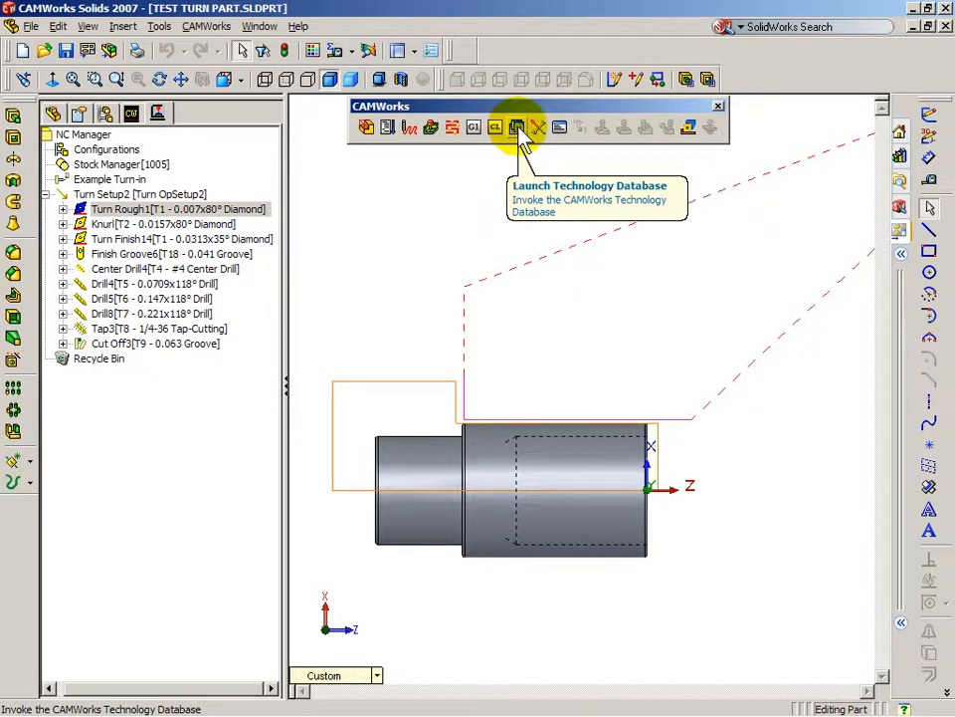
{"action": "left_click", "coordinate": [193, 27]}
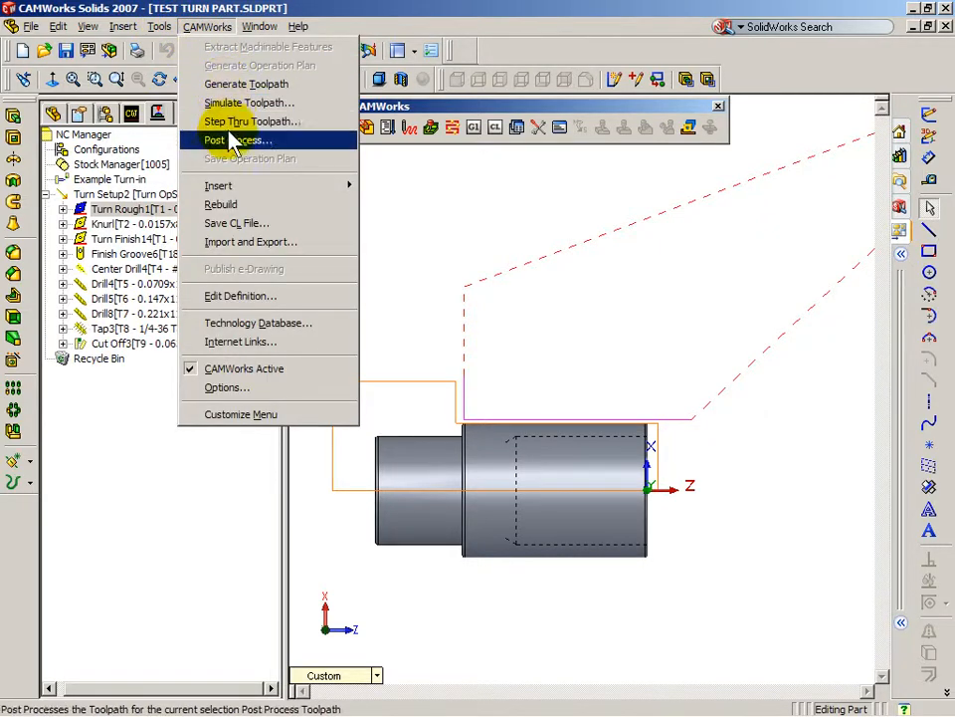
{"action": "left_click", "coordinate": [316, 324]}
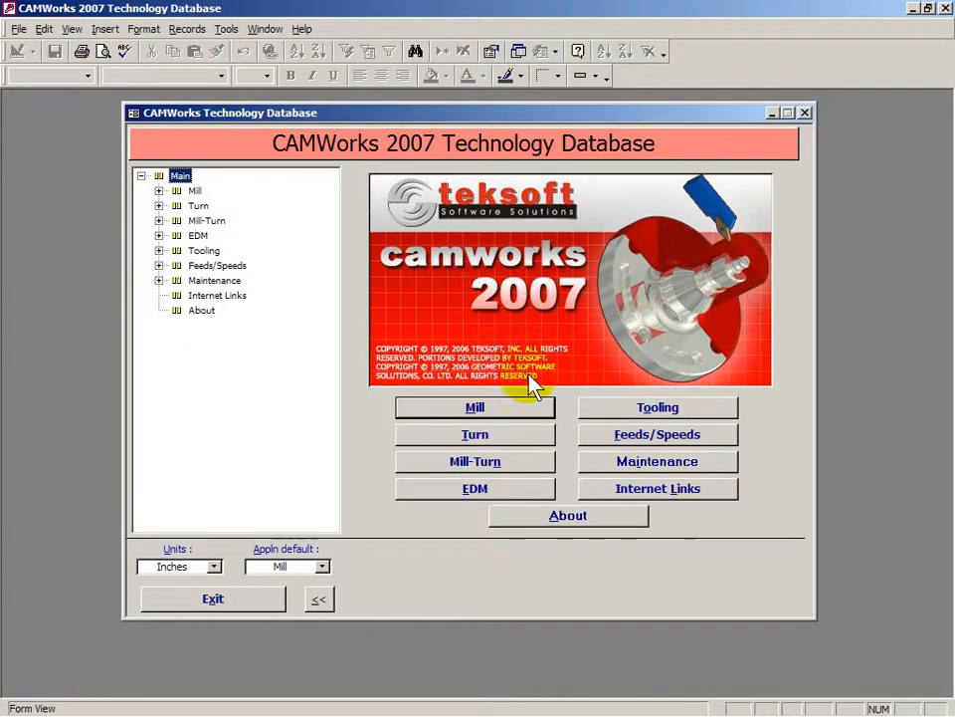
{"action": "left_click", "coordinate": [600, 410]}
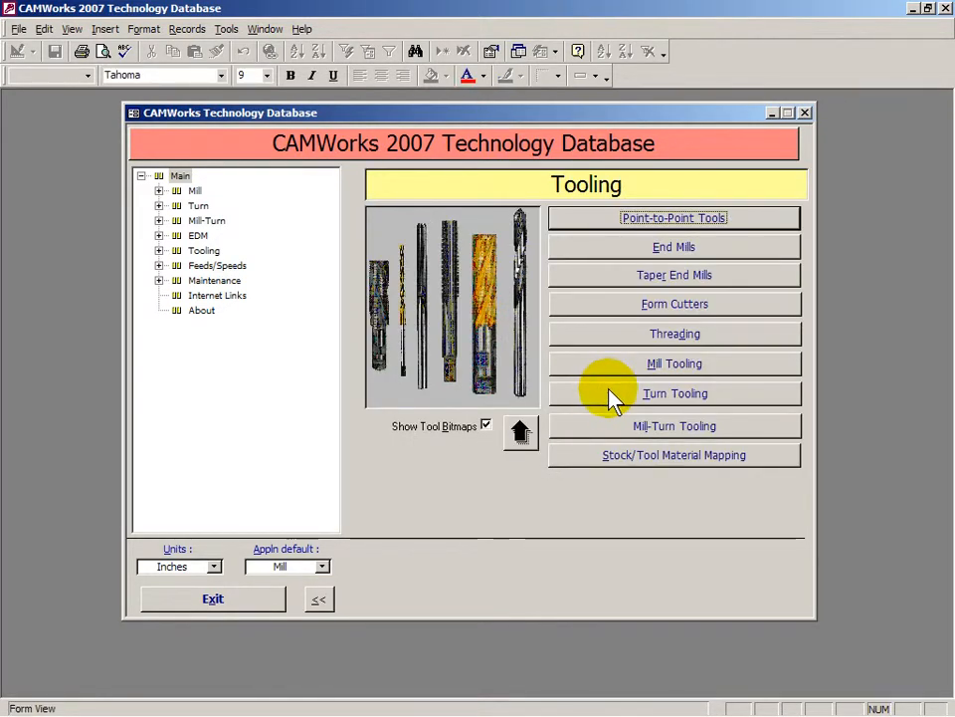
{"action": "left_click", "coordinate": [611, 393]}
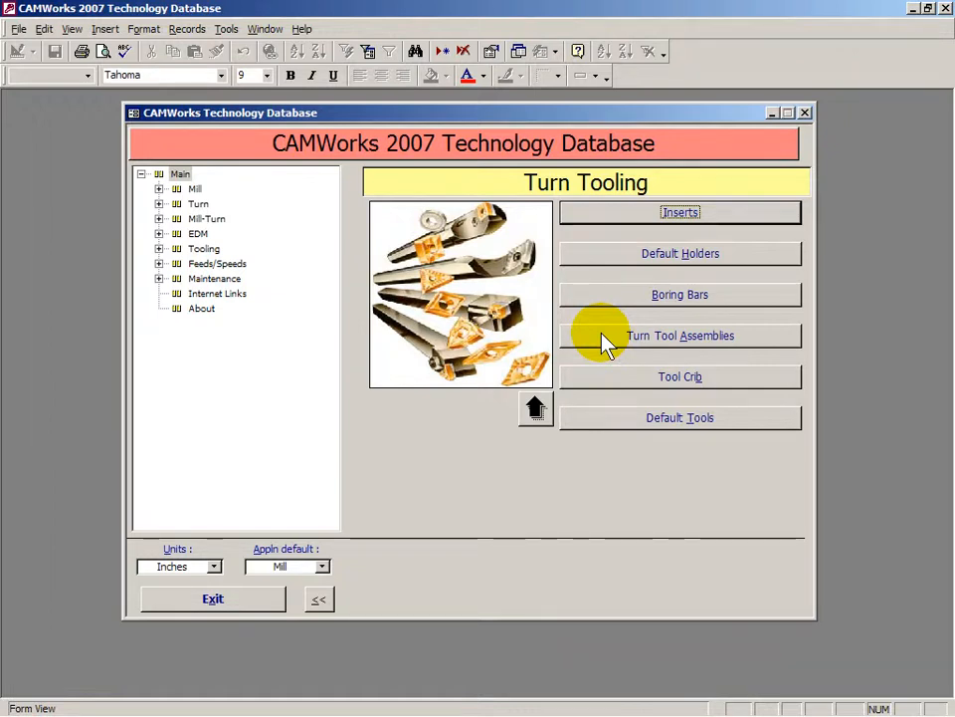
{"action": "left_click", "coordinate": [585, 378]}
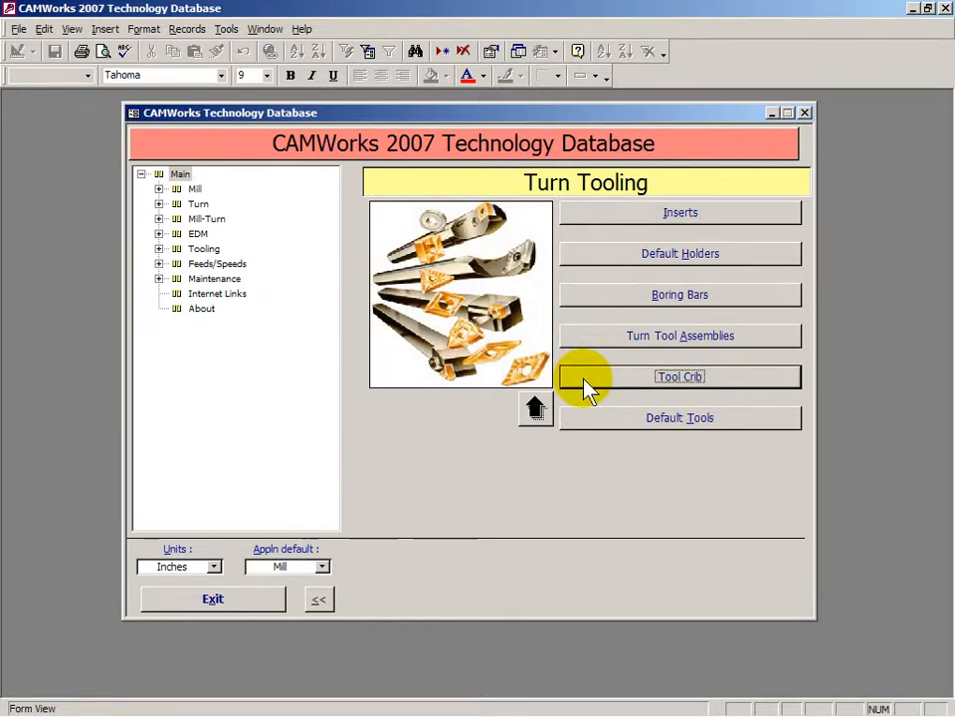
{"action": "left_click", "coordinate": [607, 215]}
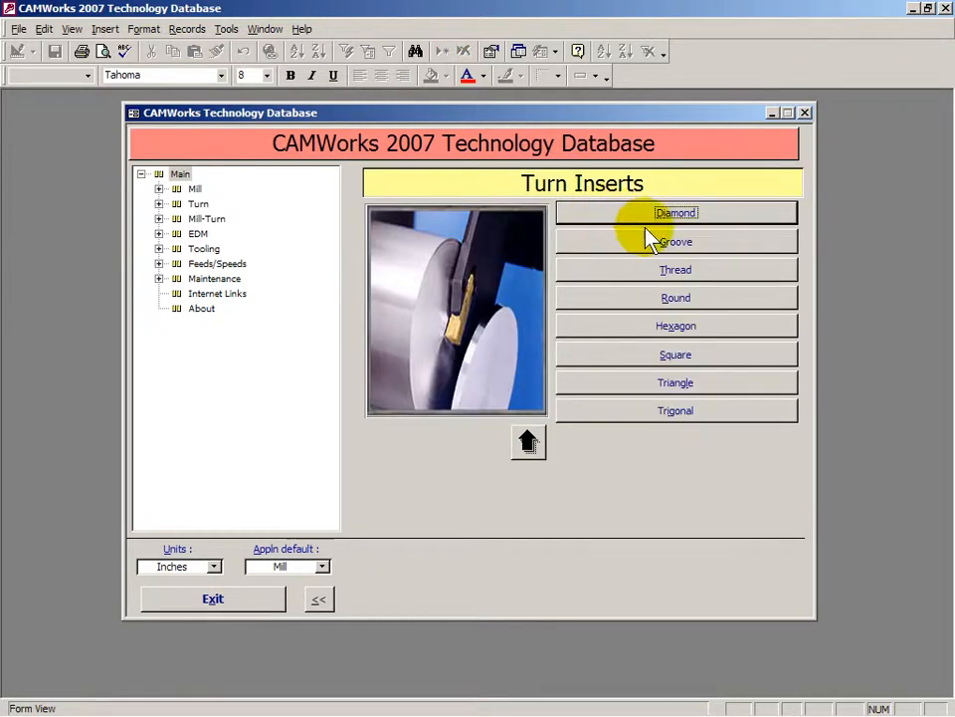
{"action": "left_click", "coordinate": [622, 414]}
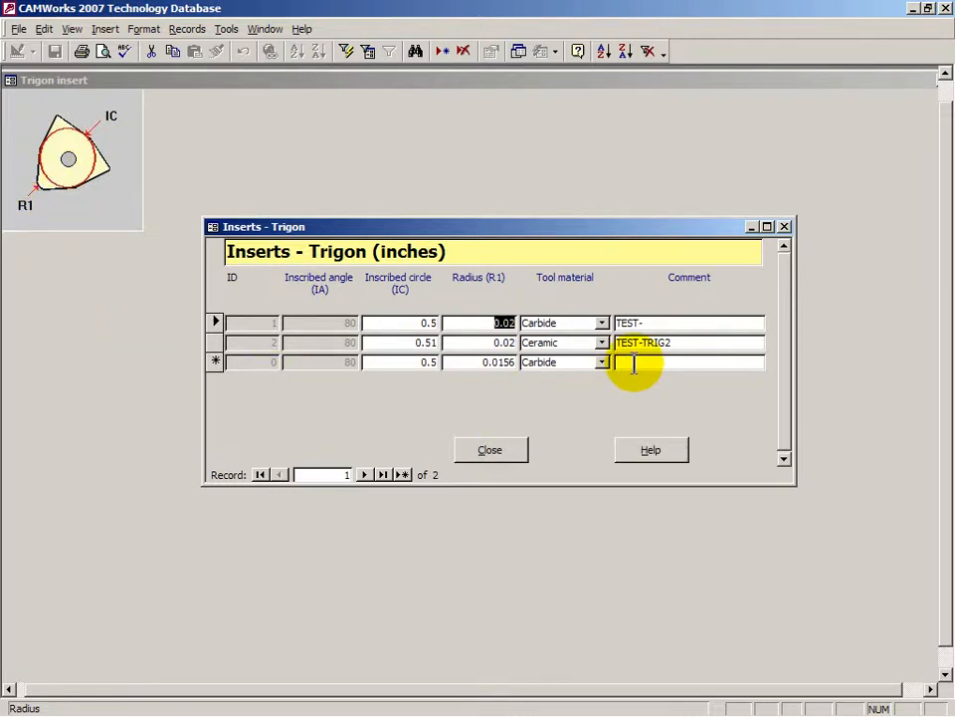
- Add a new trigon insert with a 0.375 inch inscribed circle and the comment WGN-331, and close the table
{"action": "left_click", "coordinate": [215, 362]}
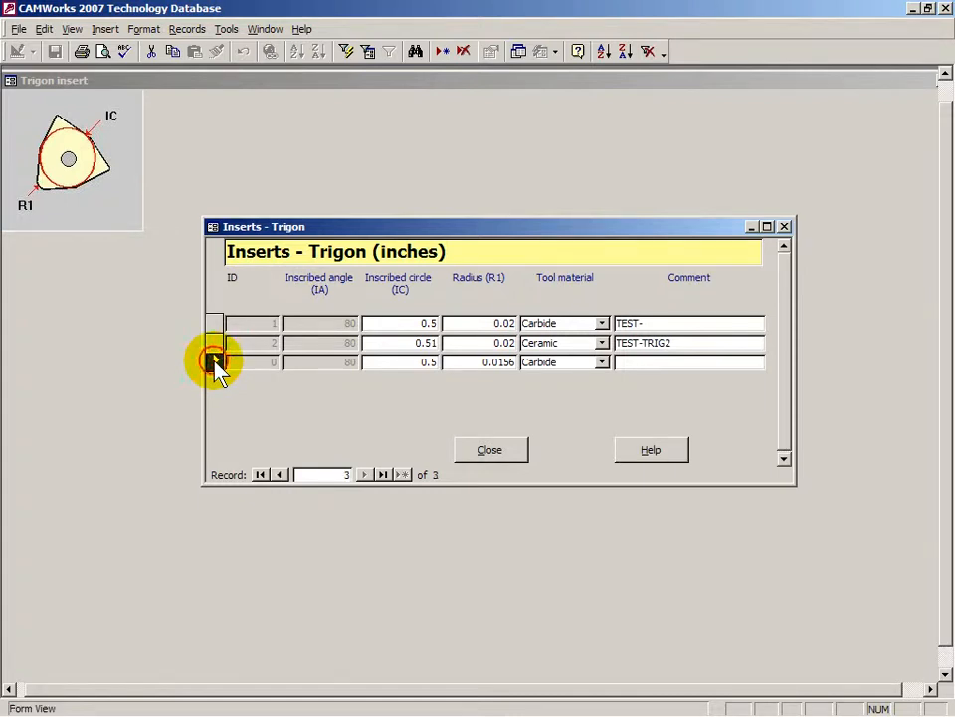
{"action": "double_click", "coordinate": [405, 362]}
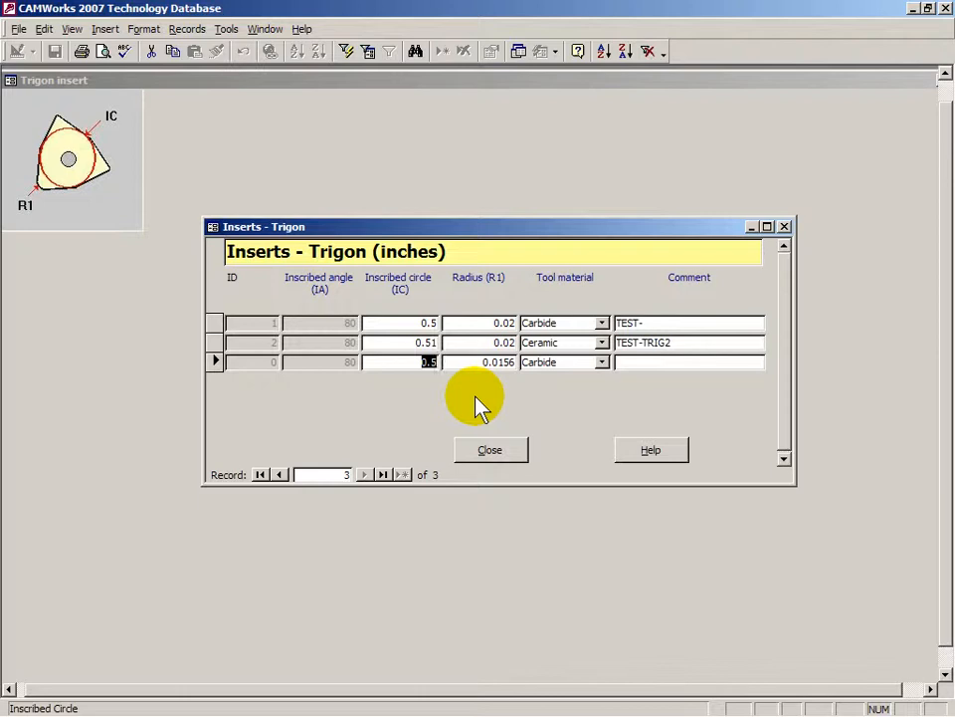
{"action": "type", "text": ".375"}
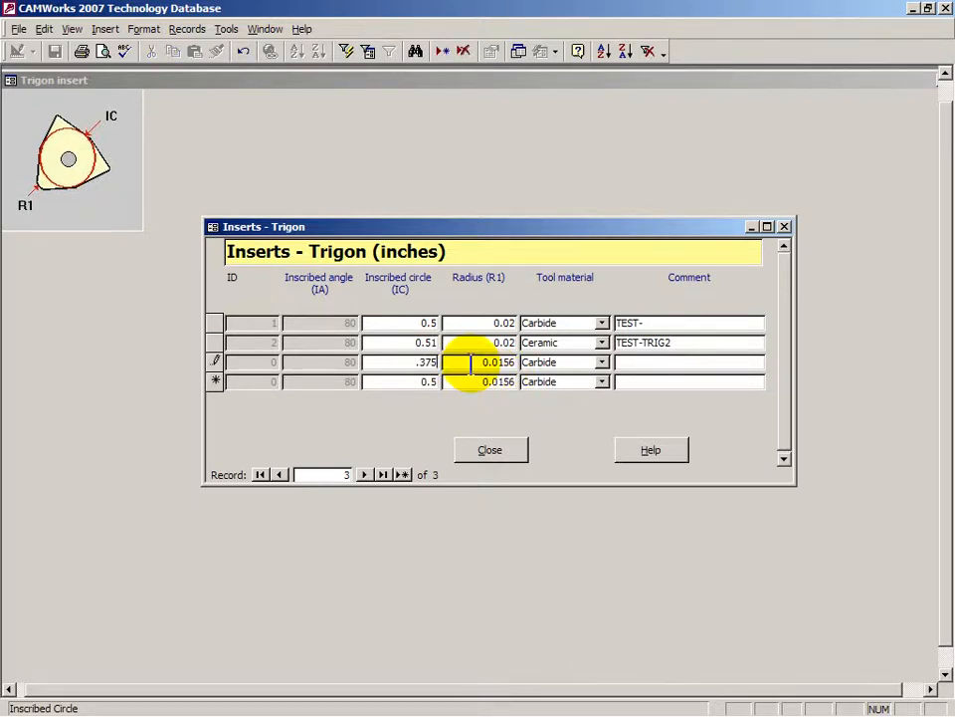
{"action": "left_click_drag", "start_coordinate": [471, 362], "coordinate": [533, 379]}
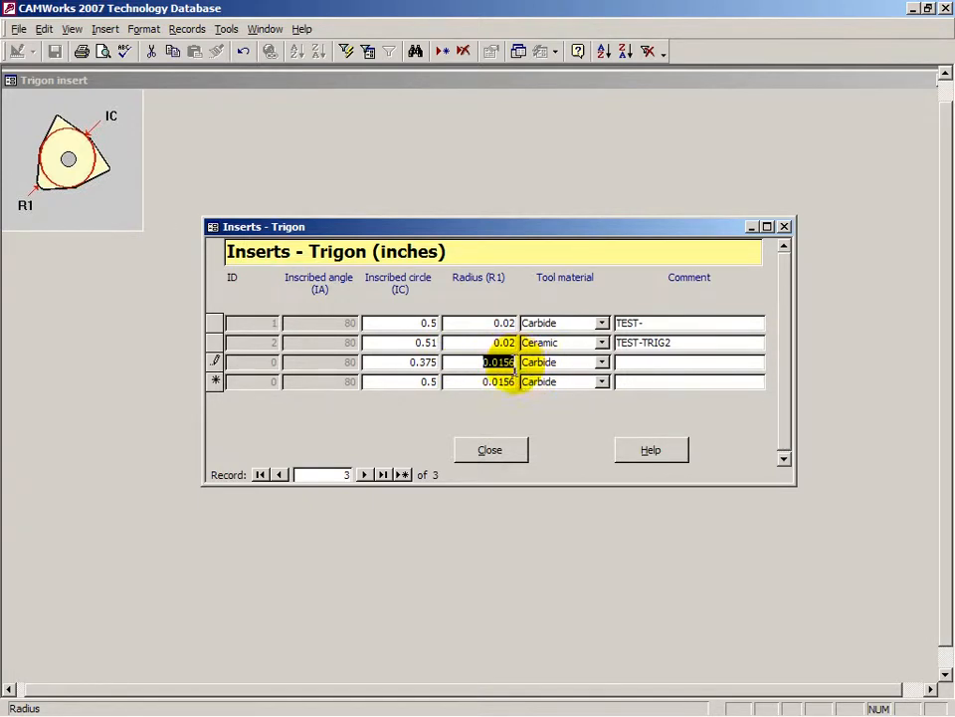
{"action": "left_click", "coordinate": [630, 362]}
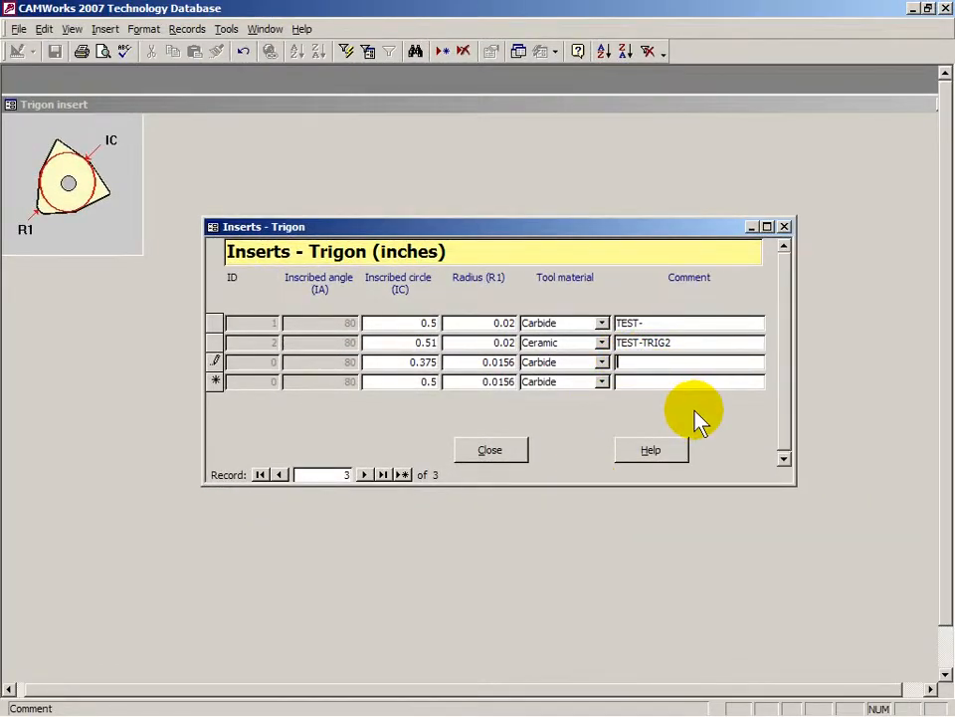
{"action": "type", "text": "WGN-331"}
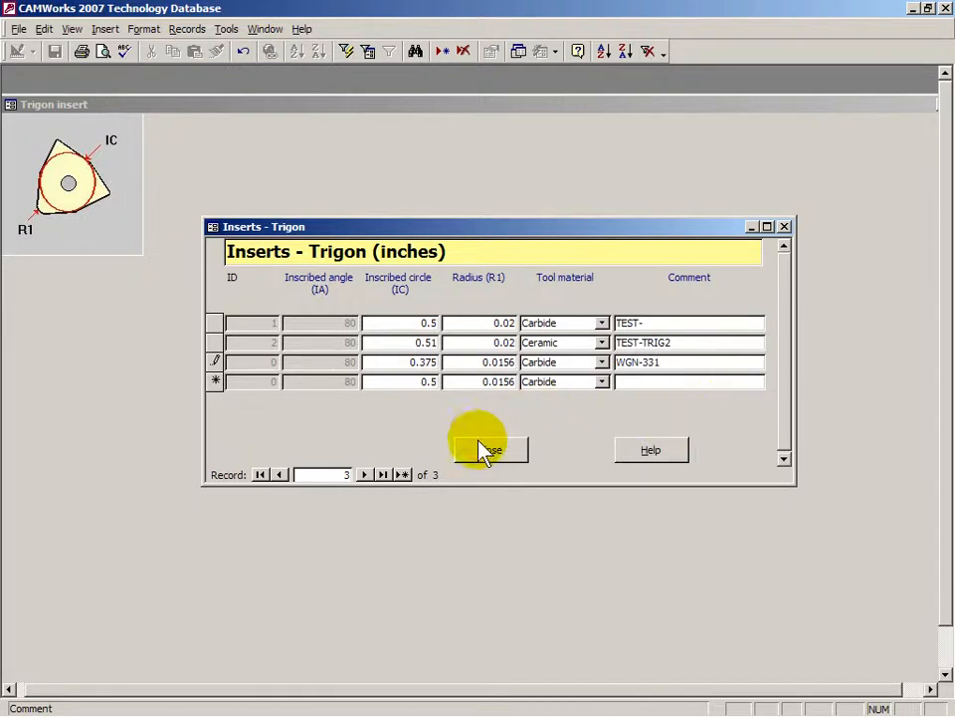
{"action": "left_click", "coordinate": [214, 363]}
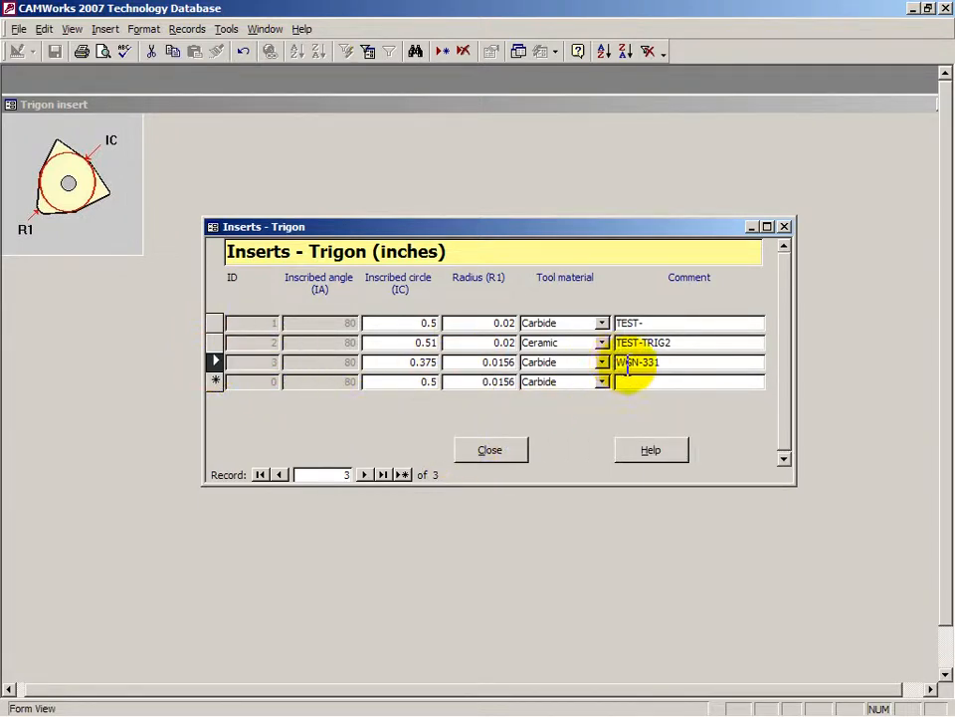
{"action": "left_click", "coordinate": [491, 452]}
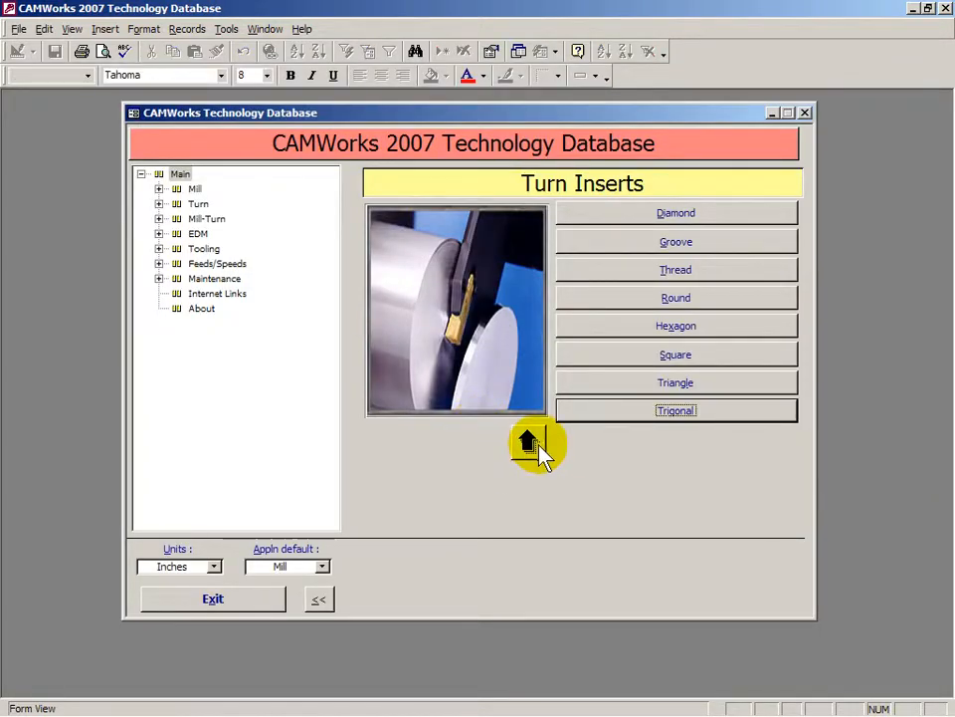
- Return to the turn tooling page and open the default holders table maximized
{"action": "left_click", "coordinate": [532, 445]}
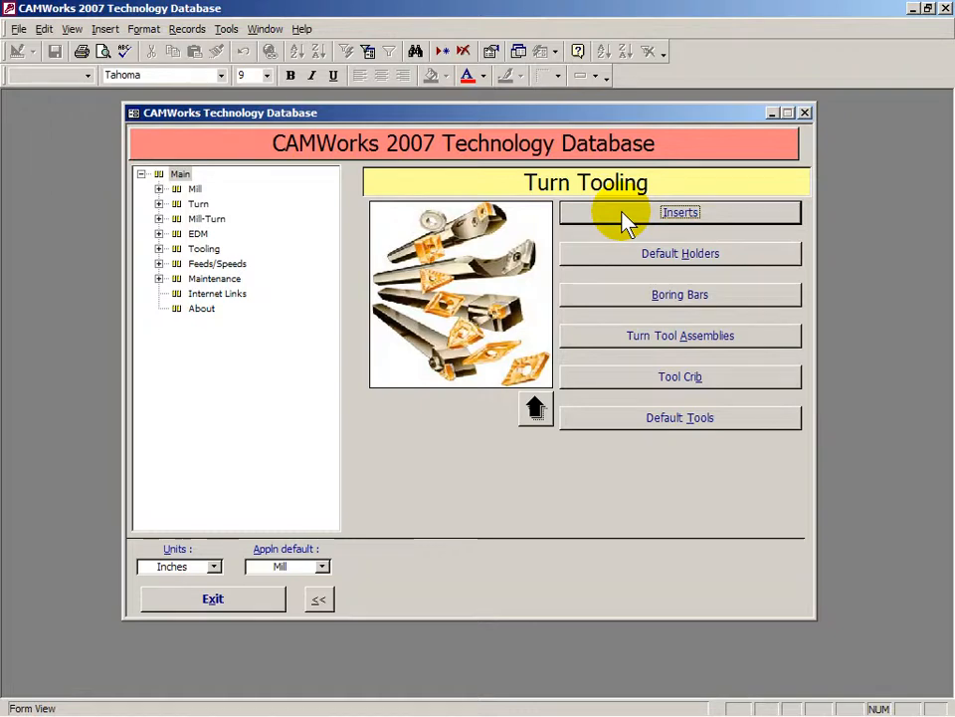
{"action": "left_click", "coordinate": [611, 262]}
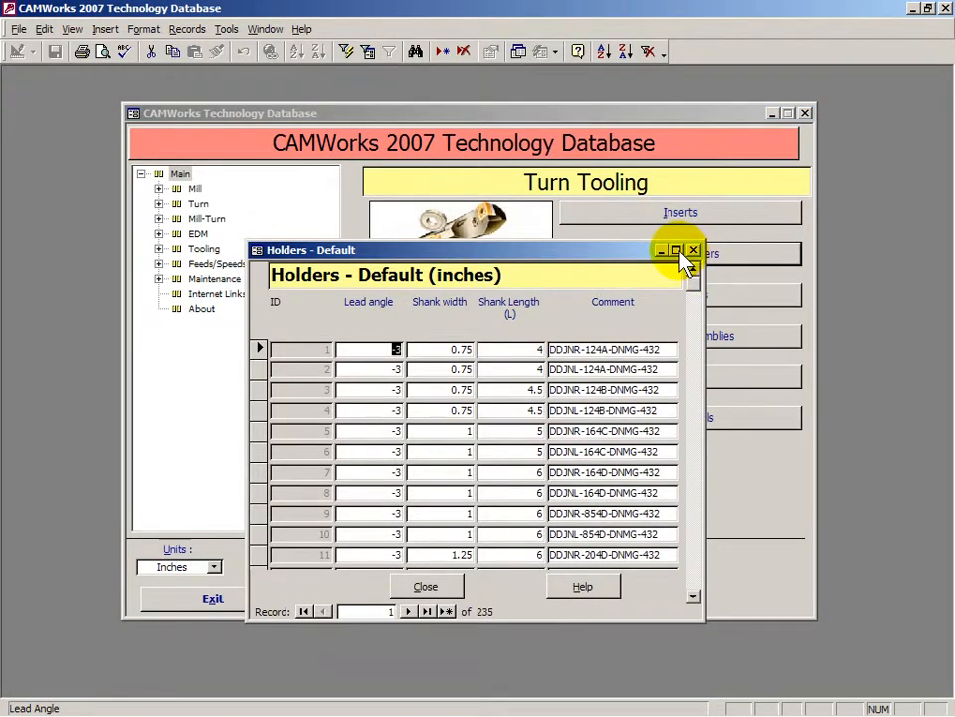
{"action": "left_click", "coordinate": [678, 251]}
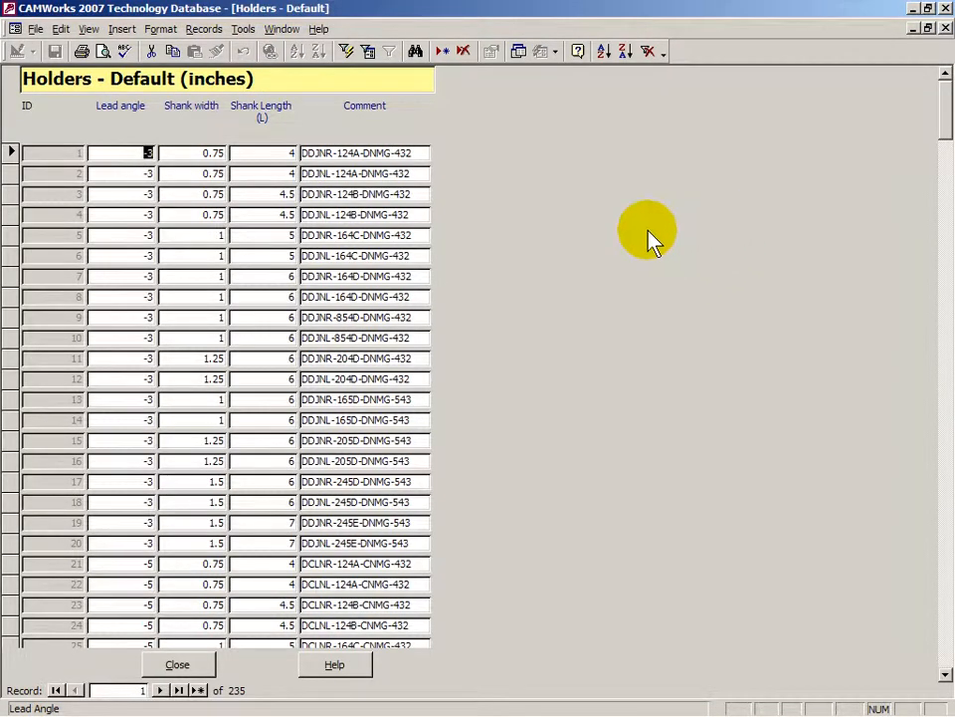
- Copy the first holder record, DDJNR-124A-DNMG-432, and paste it into the blank record at the end of the table
{"action": "left_click", "coordinate": [10, 152]}
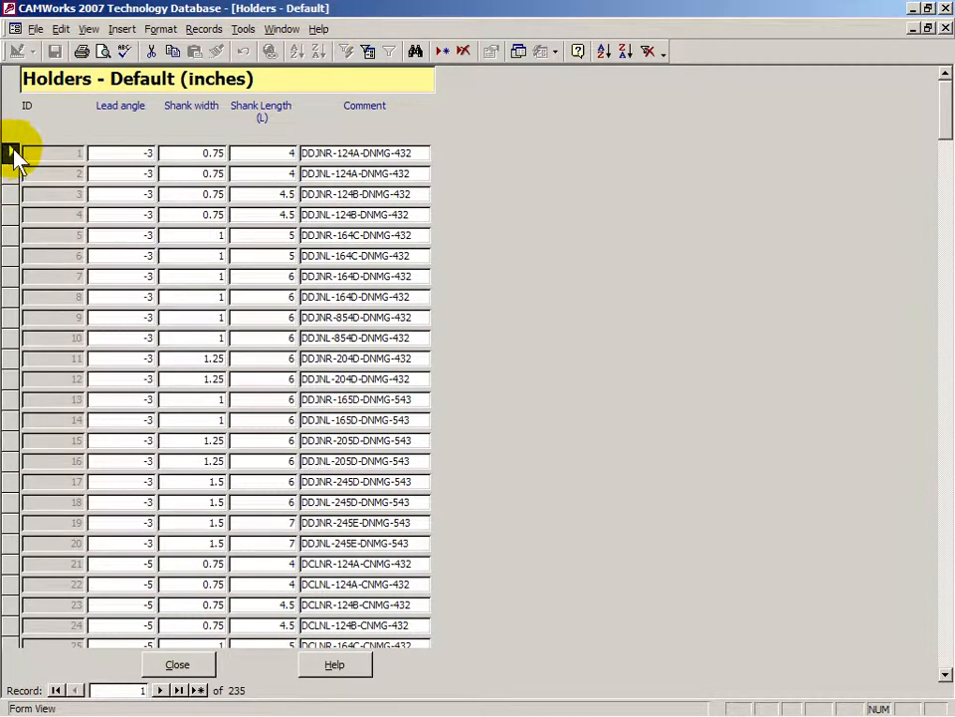
{"action": "left_click", "coordinate": [60, 30]}
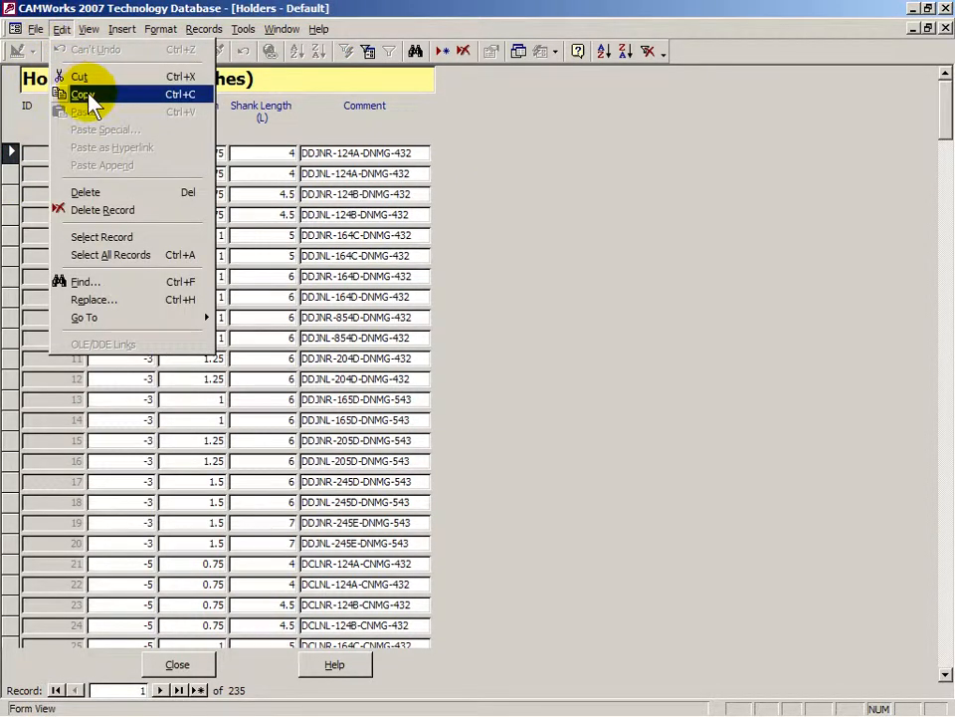
{"action": "left_click", "coordinate": [88, 97]}
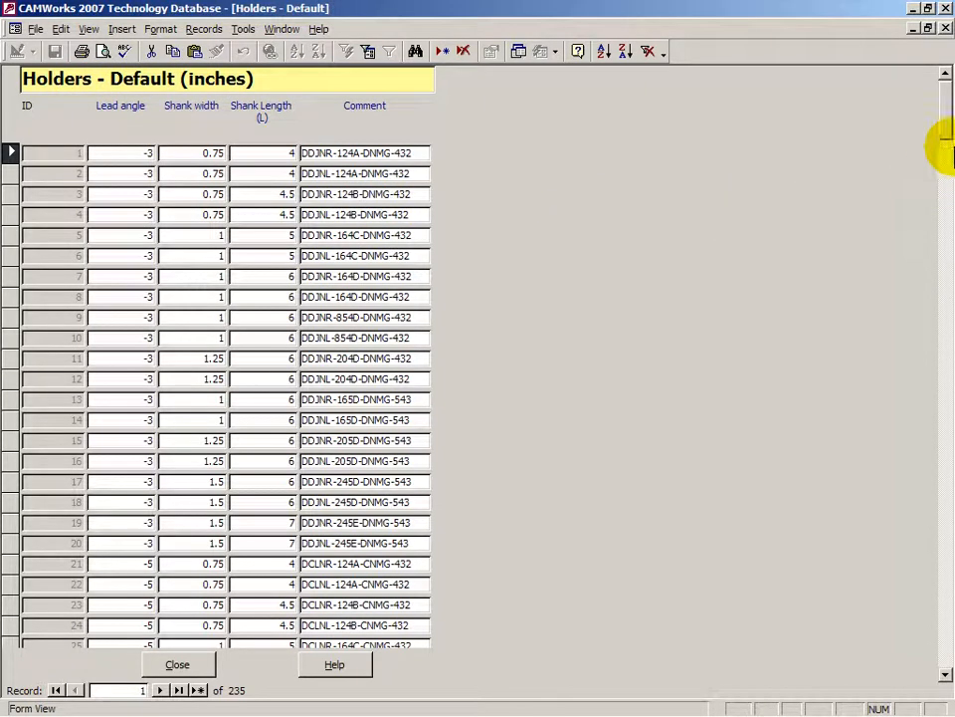
{"action": "left_click_drag", "start_coordinate": [947, 128], "coordinate": [947, 669]}
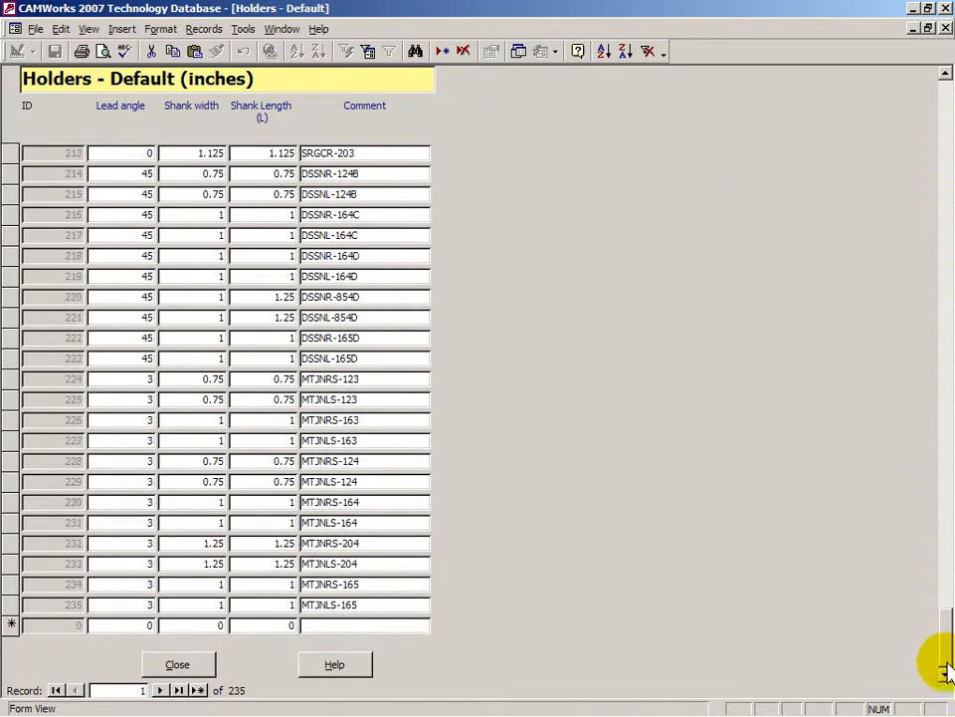
{"action": "left_click", "coordinate": [11, 624]}
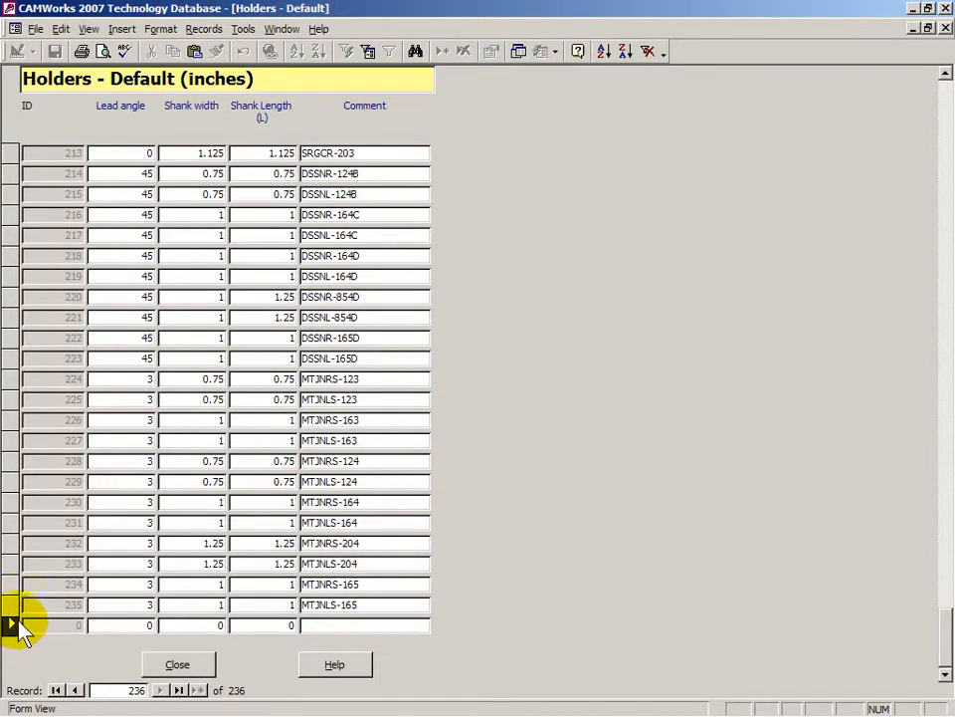
{"action": "left_click", "coordinate": [62, 30]}
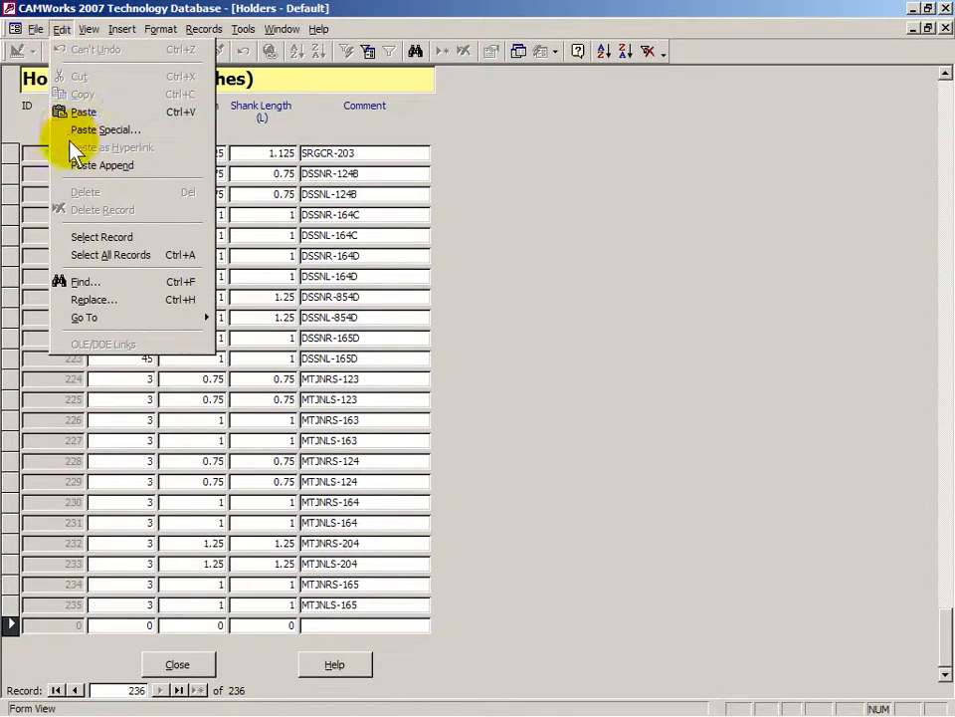
{"action": "left_click", "coordinate": [79, 112]}
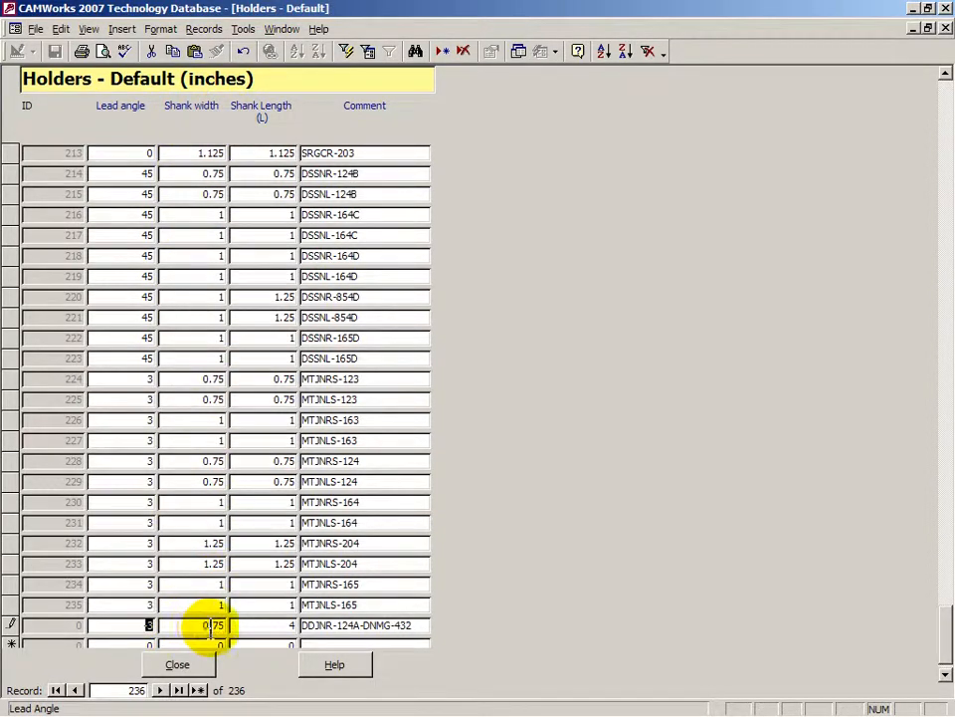
- Set the pasted holder's shank length to 4.5 inches and its comment to DWLNR 123BKC3, consulting the trigon holder catalog image
{"action": "left_click", "coordinate": [279, 625]}
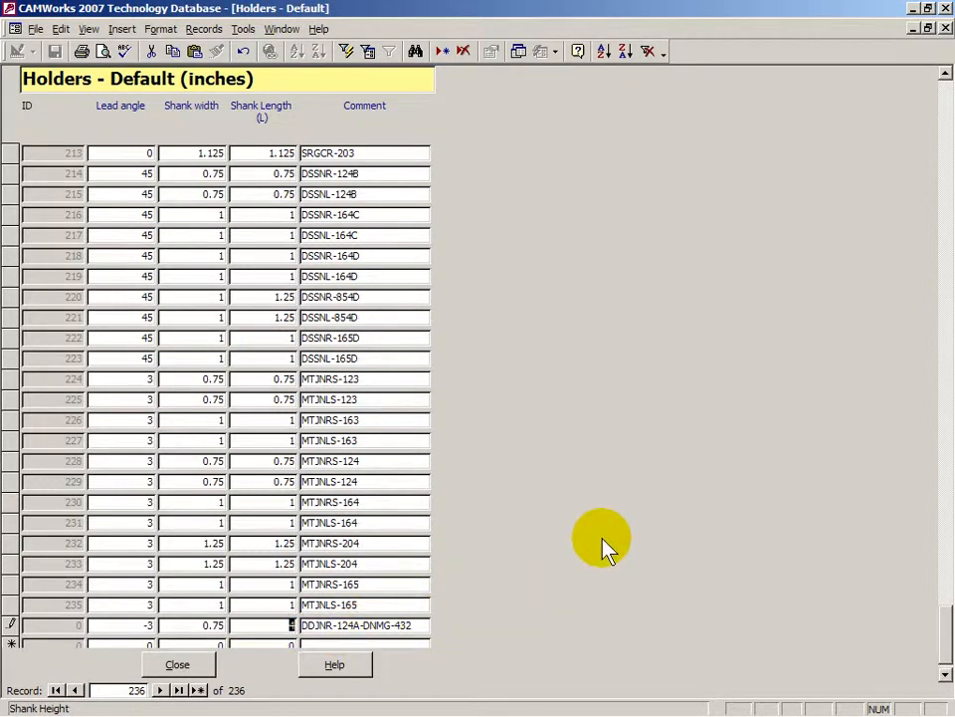
{"action": "type", "text": "4.5"}
{"action": "left_click", "coordinate": [333, 625]}
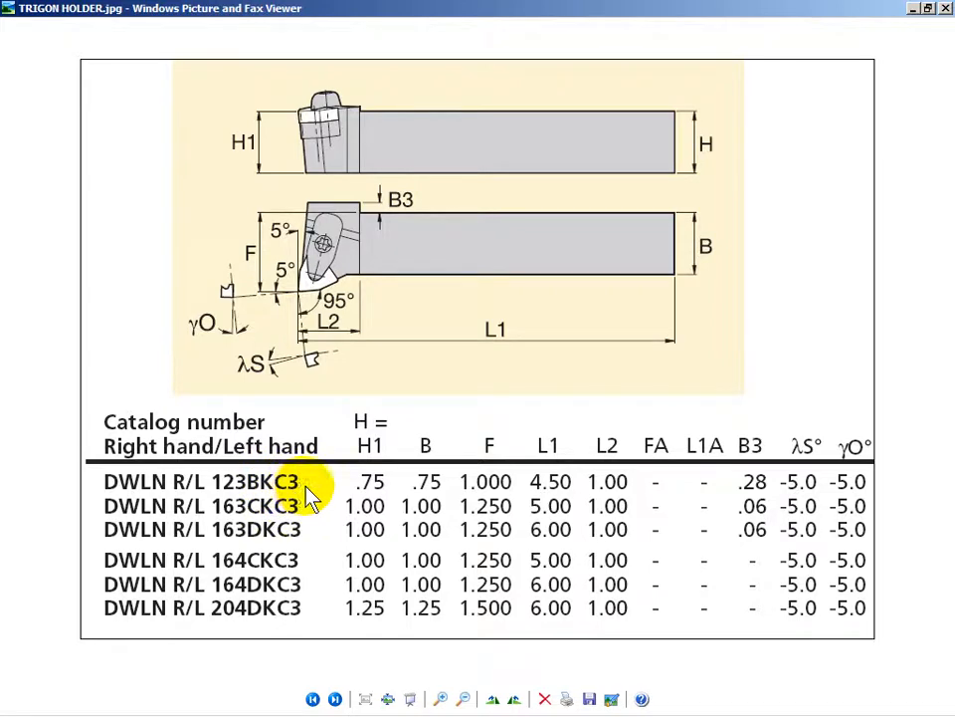
{"action": "key", "text": "alt+Tab"}
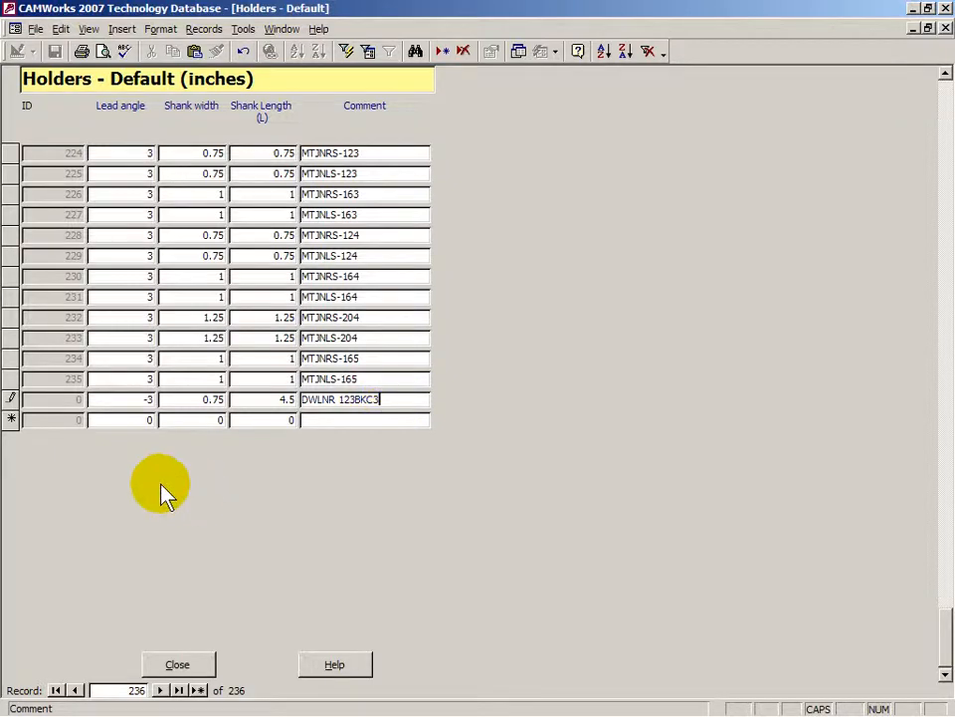
- Save the new holder record, close the default holders table, and open the turn tool assemblies table maximized
{"action": "left_click", "coordinate": [12, 403]}
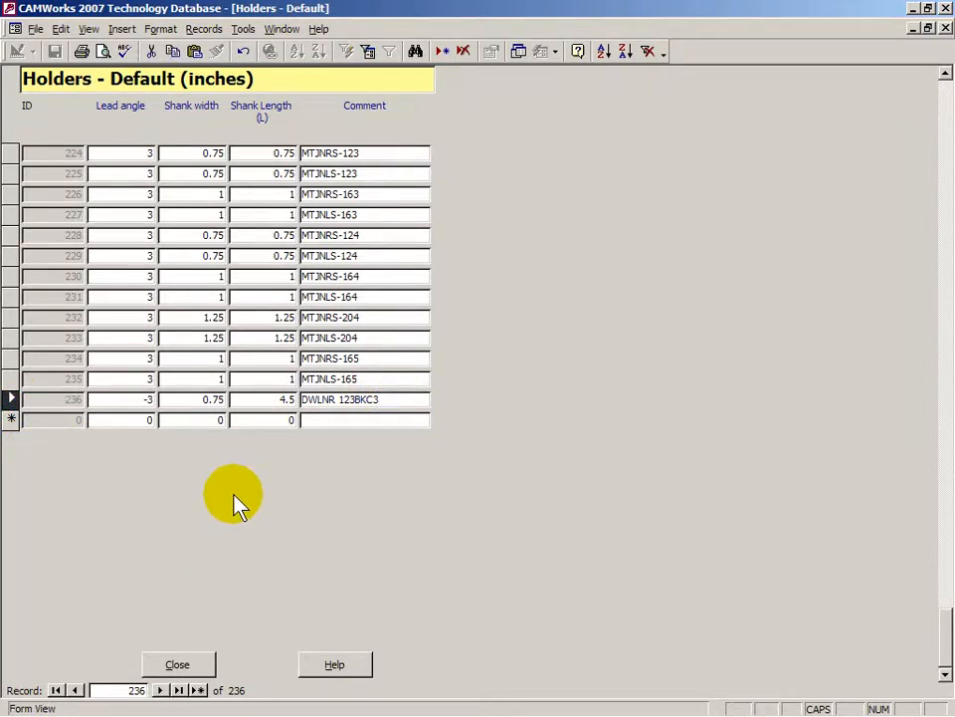
{"action": "left_click", "coordinate": [177, 666]}
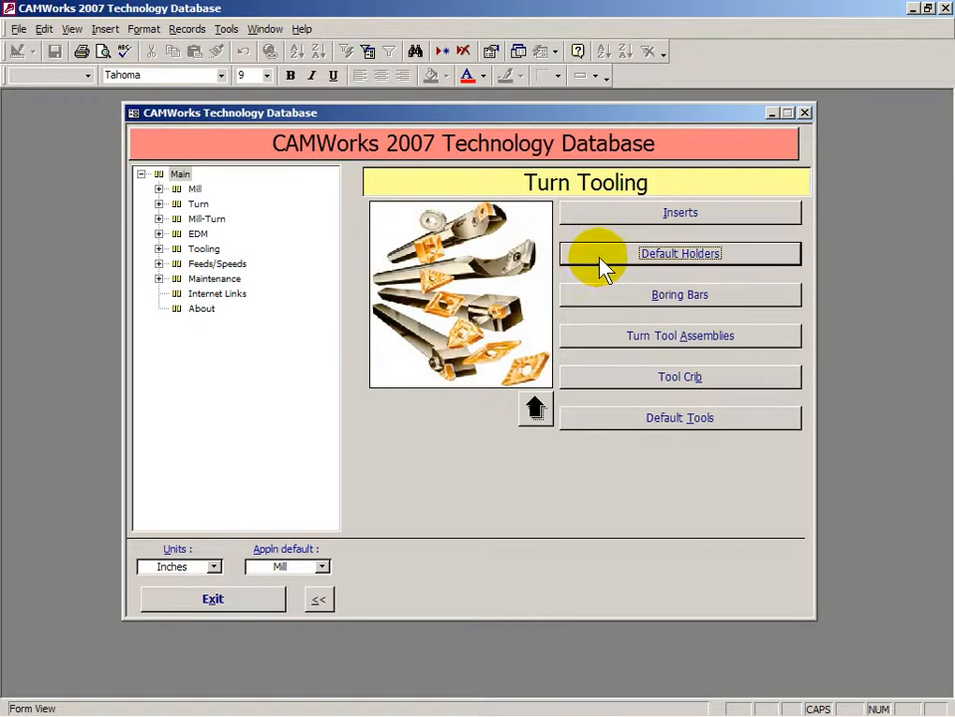
{"action": "left_click", "coordinate": [609, 345]}
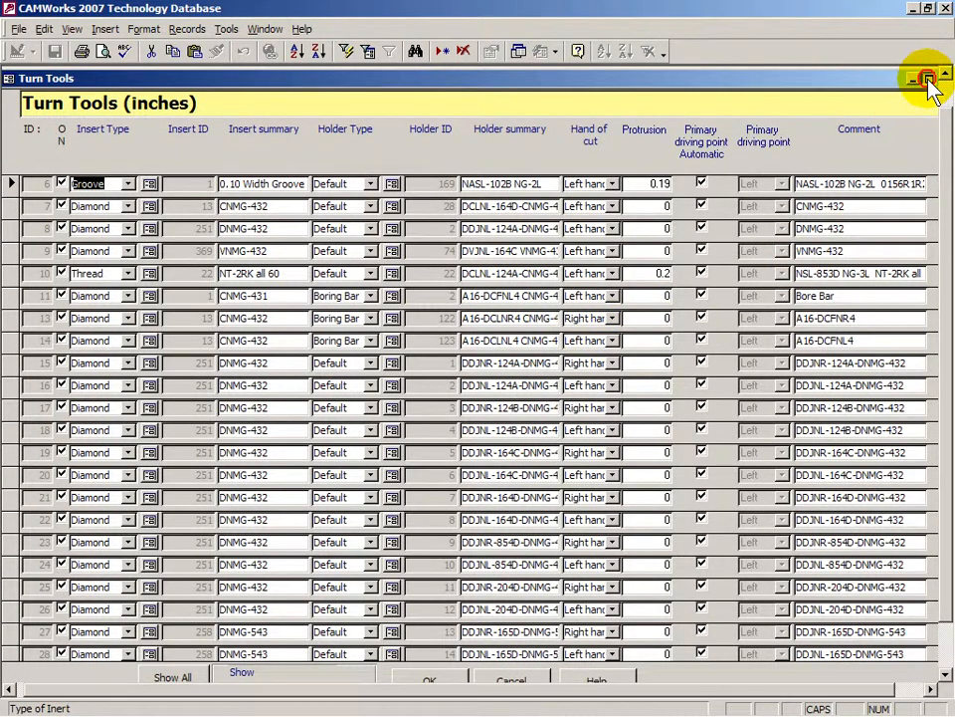
{"action": "left_click", "coordinate": [927, 78]}
- Start a new record at the end of the turn tools table, switched on and with insert type Trigon
{"action": "left_click_drag", "start_coordinate": [943, 89], "coordinate": [936, 651]}
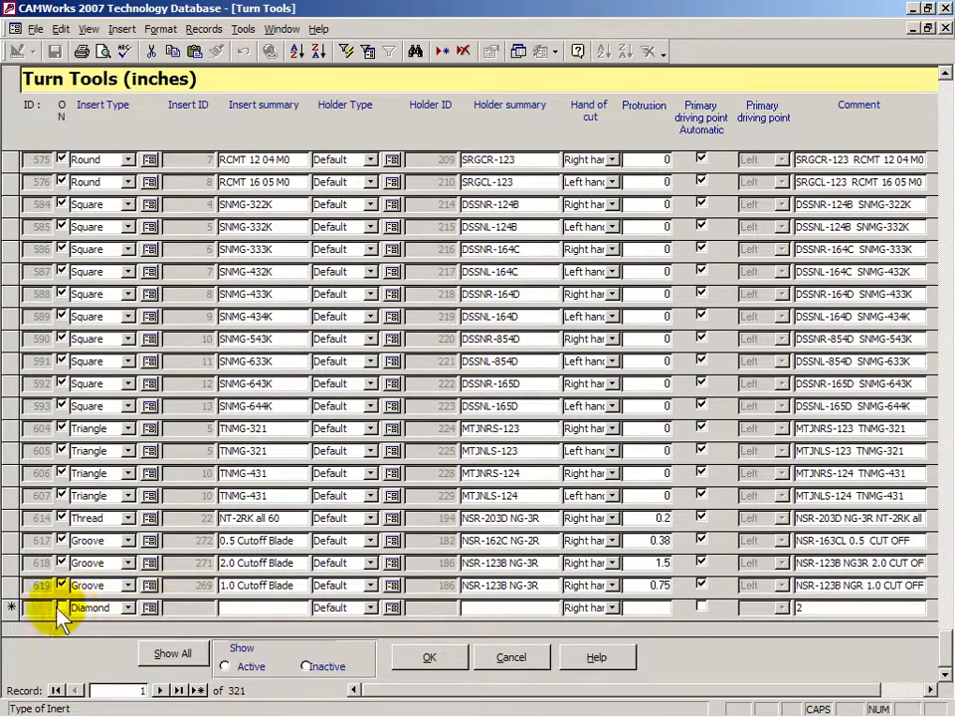
{"action": "left_click", "coordinate": [10, 607]}
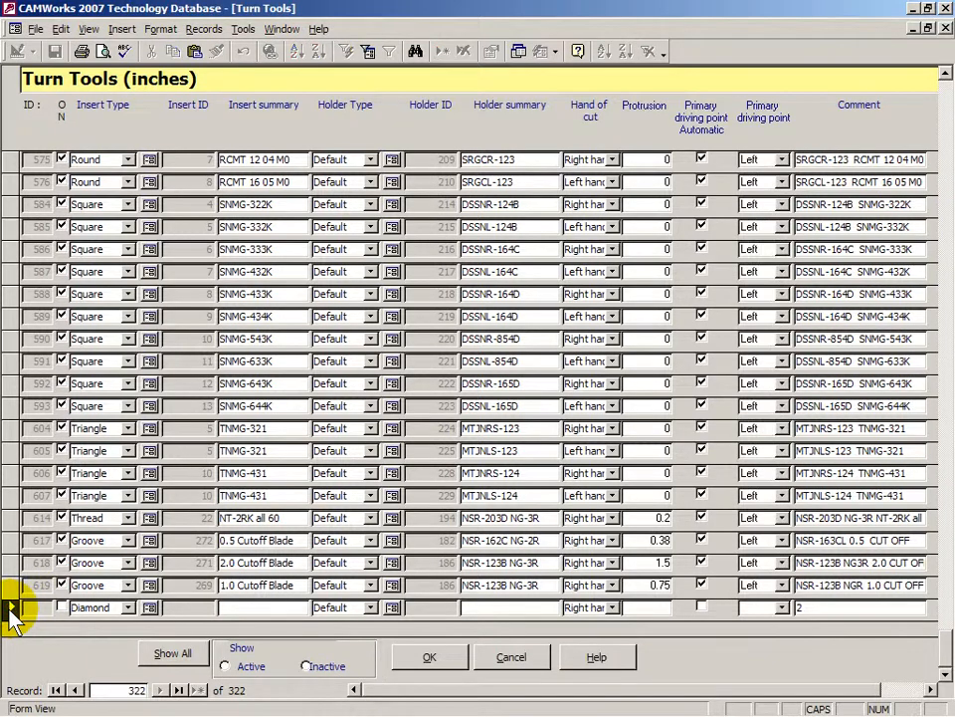
{"action": "left_click", "coordinate": [61, 606]}
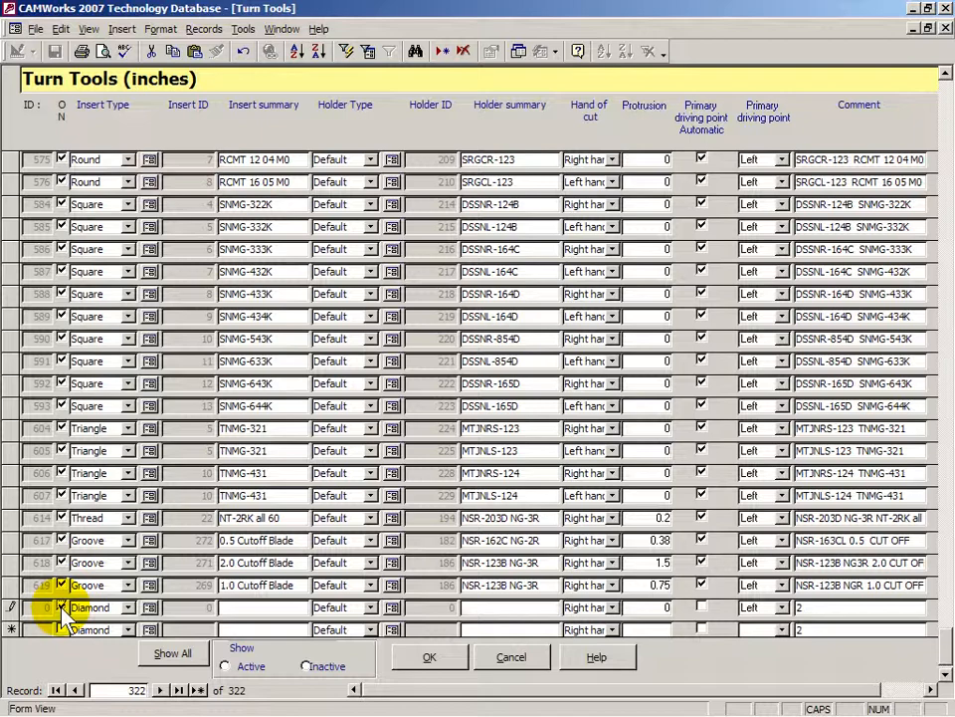
{"action": "left_click", "coordinate": [128, 607]}
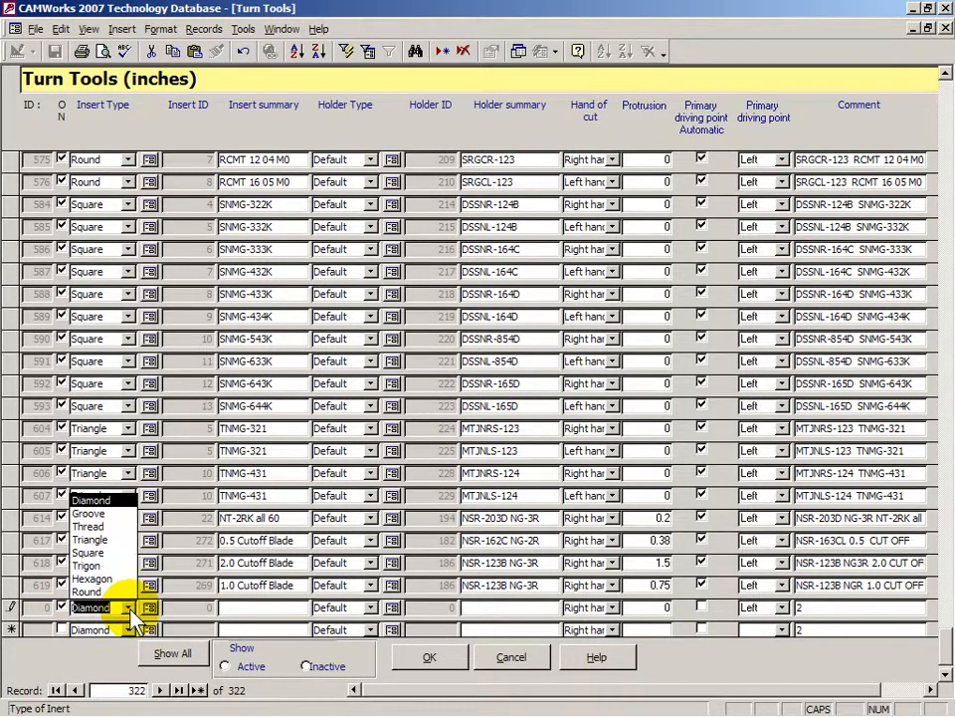
{"action": "left_click", "coordinate": [89, 564]}
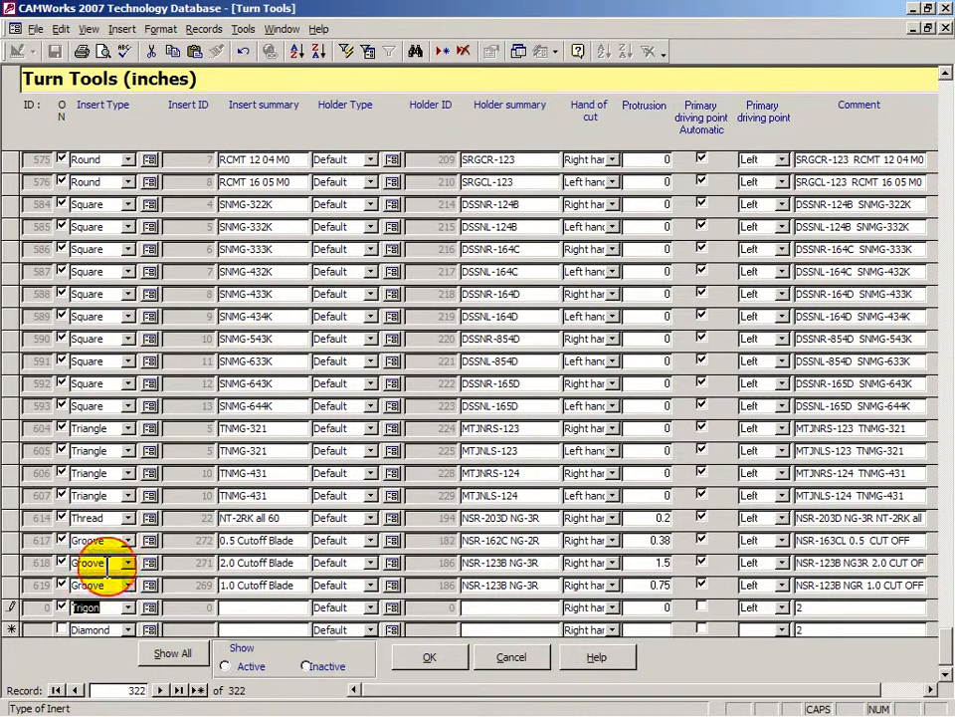
- Assign the WGN-331 trigon insert to the new turn tool record
{"action": "left_click", "coordinate": [149, 607]}
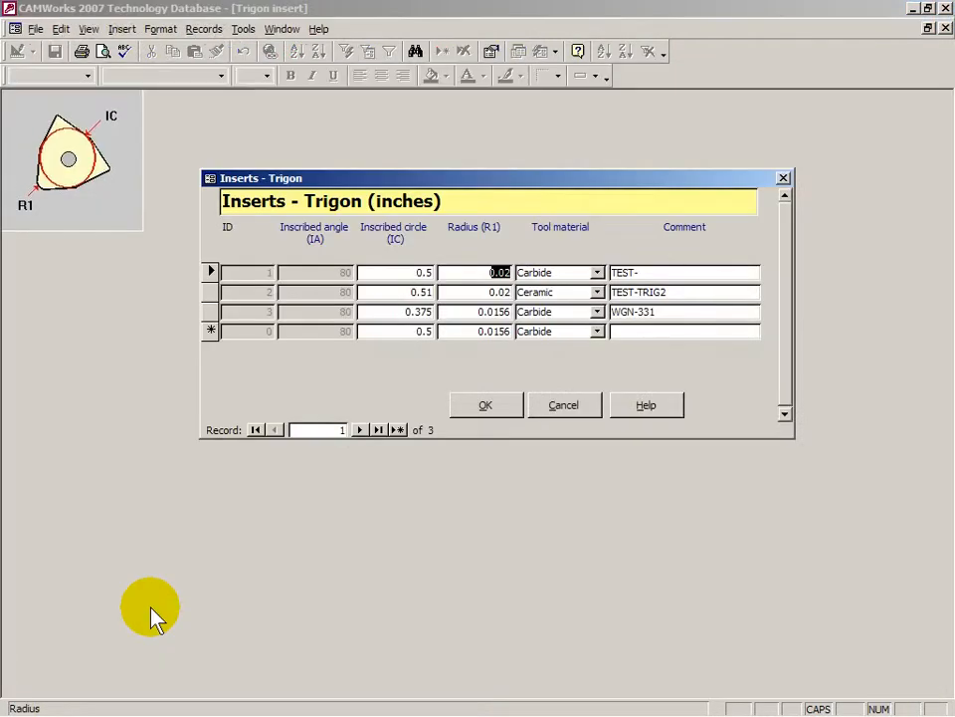
{"action": "left_click", "coordinate": [213, 312]}
{"action": "left_click", "coordinate": [487, 406]}
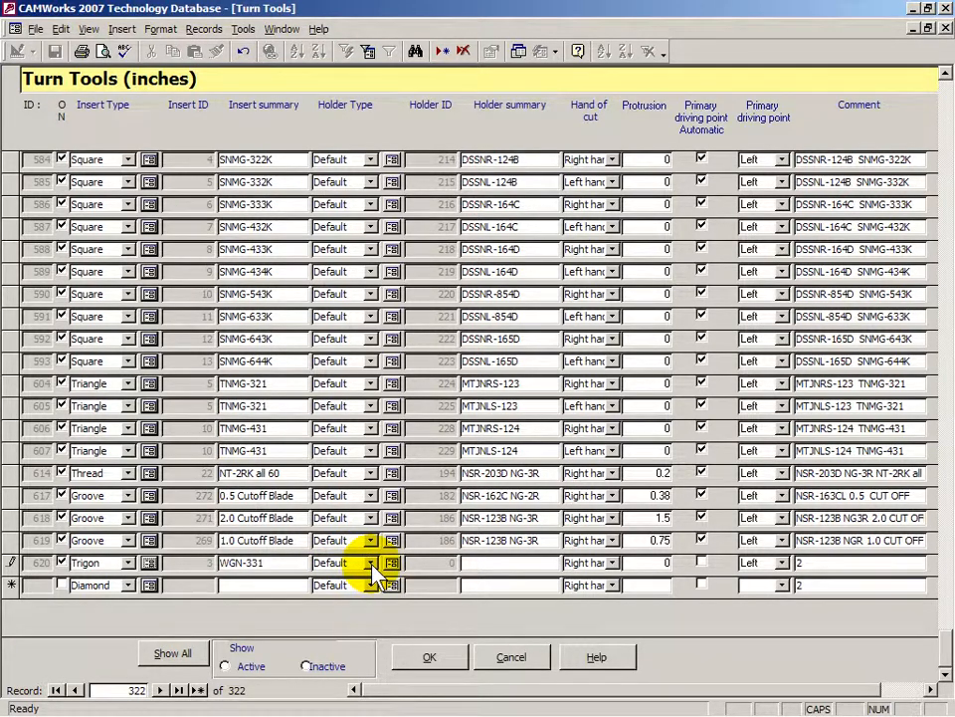
- Keep the Default holder type for the new trigon tool and assign the DWLNR 123BKC3 holder to it
{"action": "left_click", "coordinate": [371, 564]}
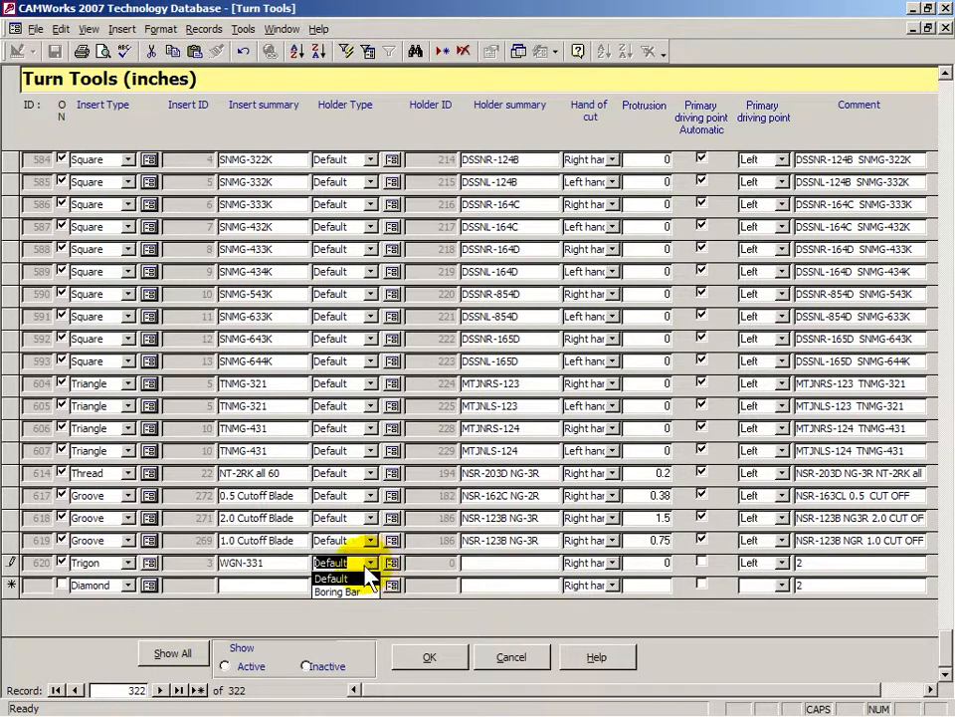
{"action": "left_click", "coordinate": [353, 564]}
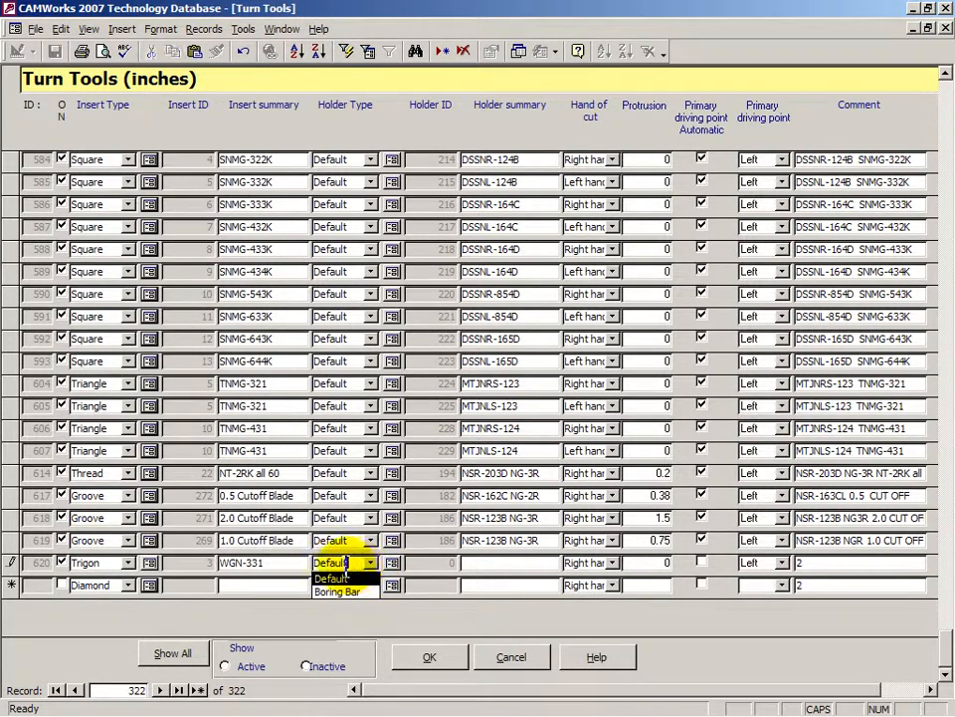
{"action": "left_click", "coordinate": [275, 563]}
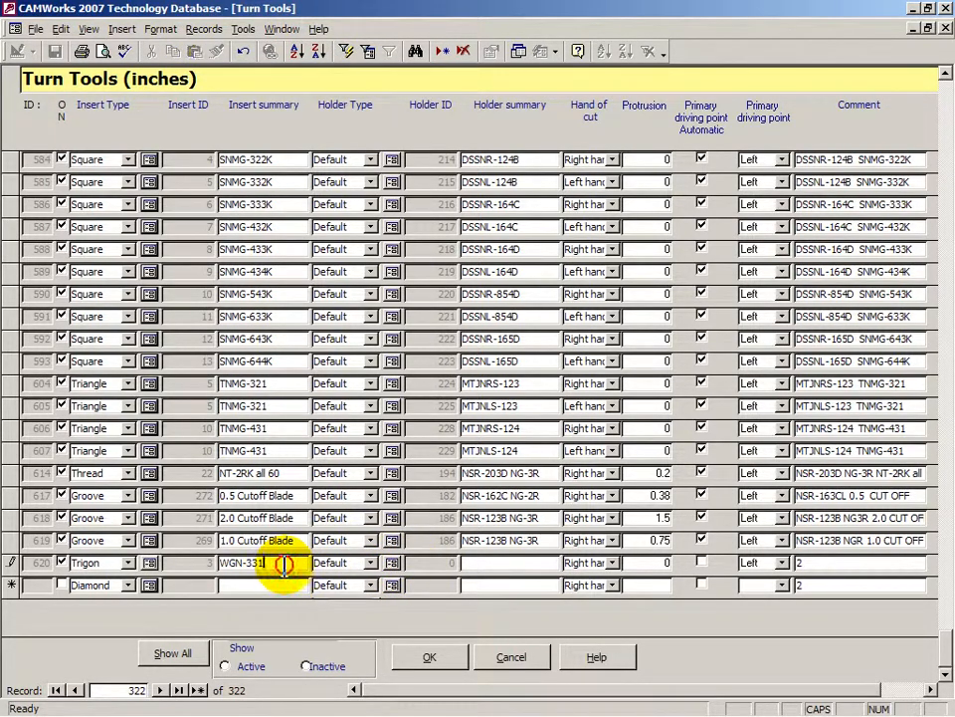
{"action": "left_click", "coordinate": [393, 563]}
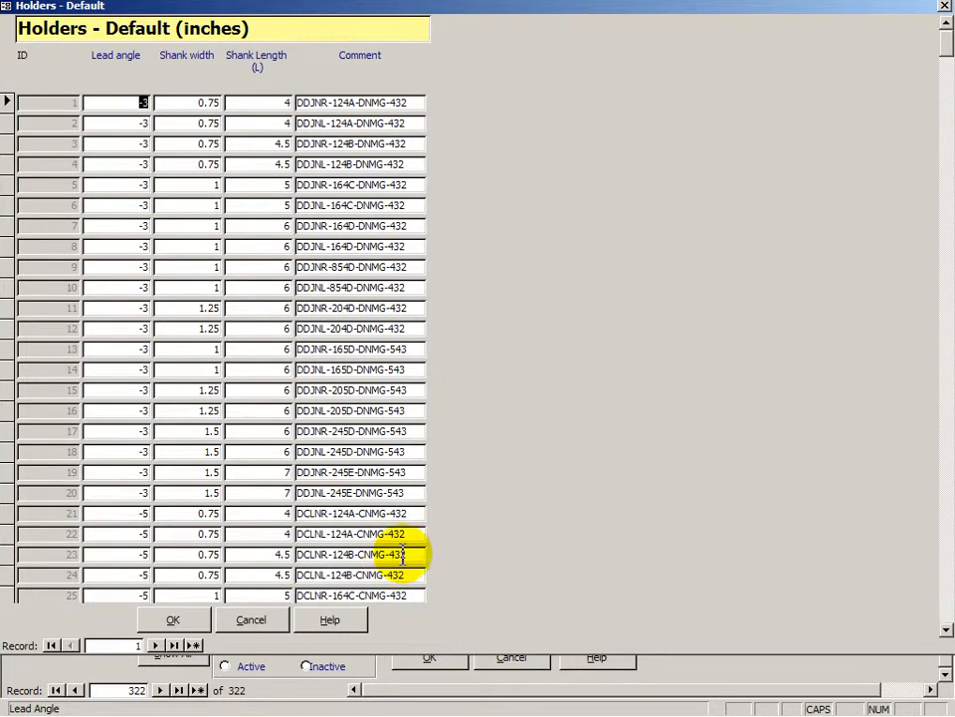
{"action": "left_click_drag", "start_coordinate": [944, 44], "coordinate": [943, 633]}
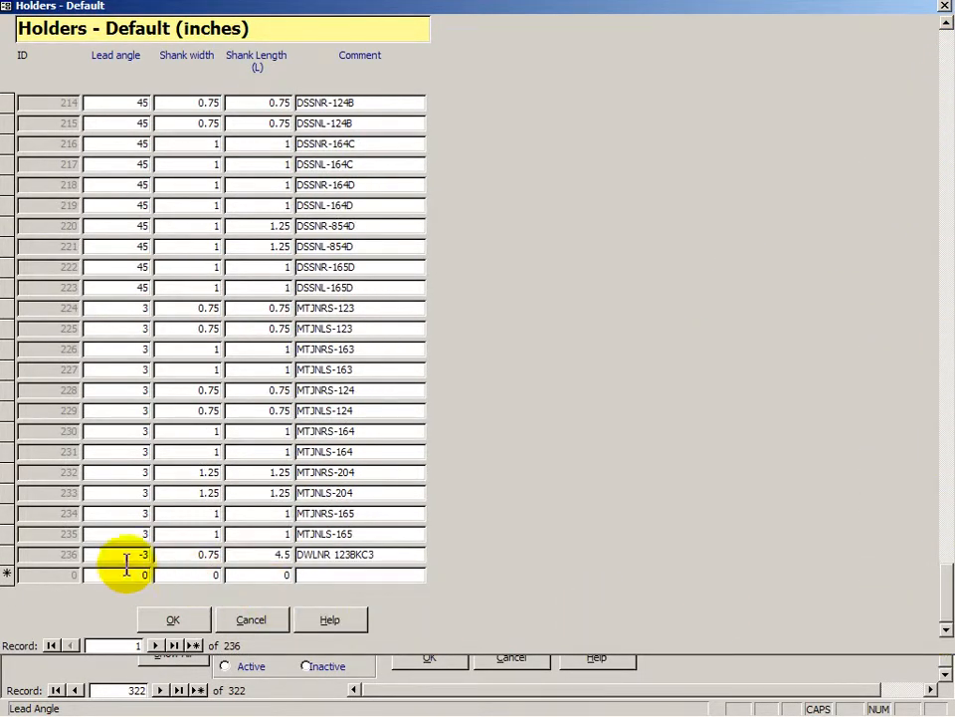
{"action": "left_click", "coordinate": [8, 554]}
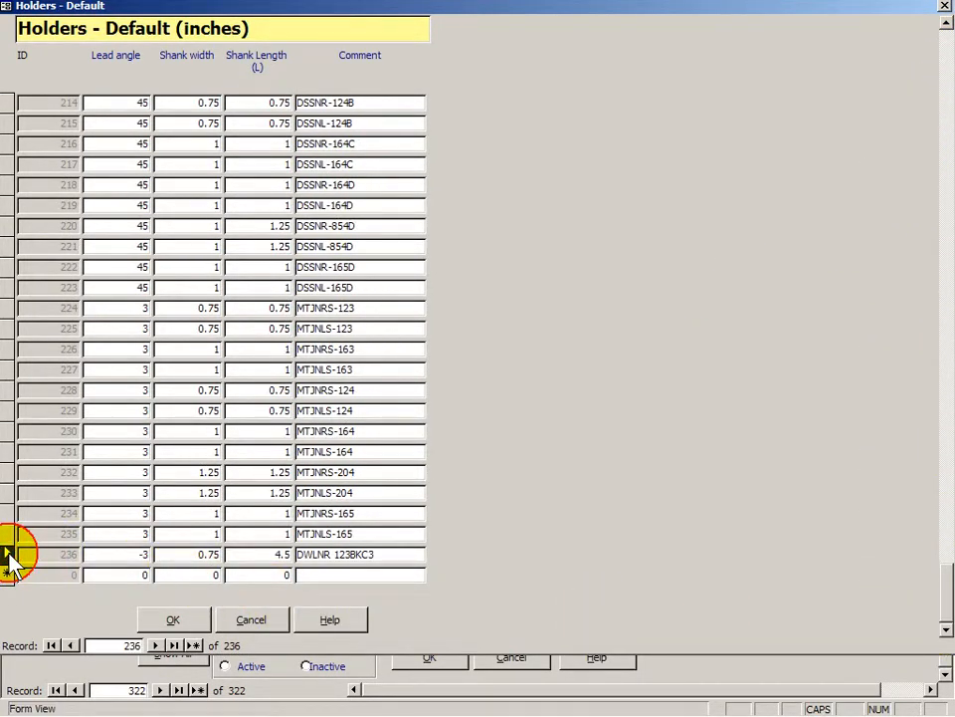
{"action": "left_click", "coordinate": [179, 620]}
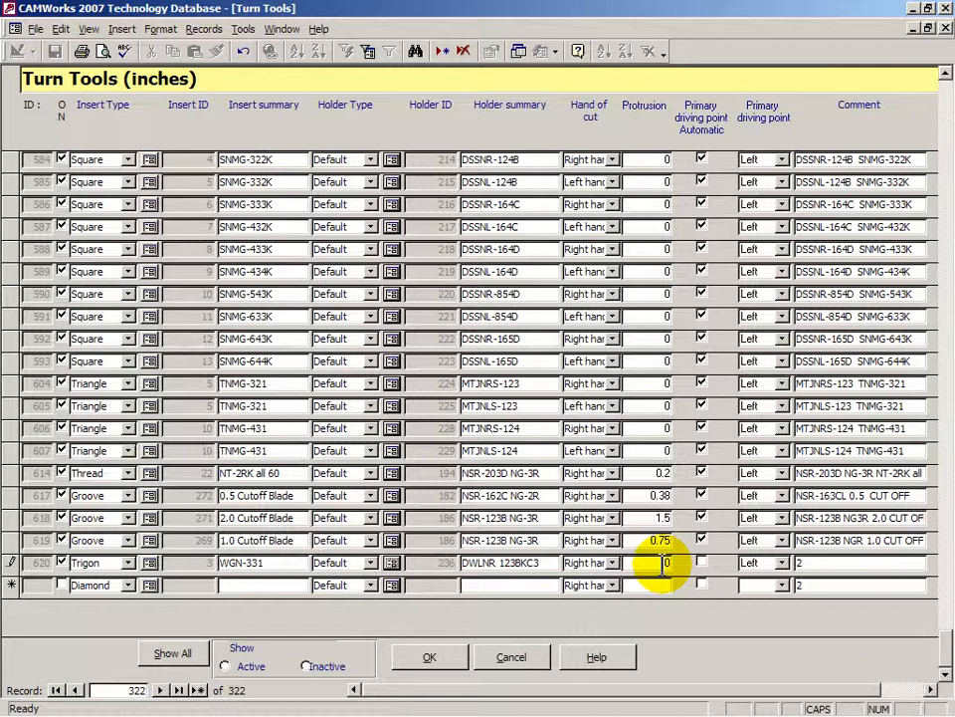
- Enable the automatic primary driving point for the trigon tool, set its comment to 3/8 TRIGON TOOL HOLDER, and accept the table
{"action": "left_click", "coordinate": [702, 562]}
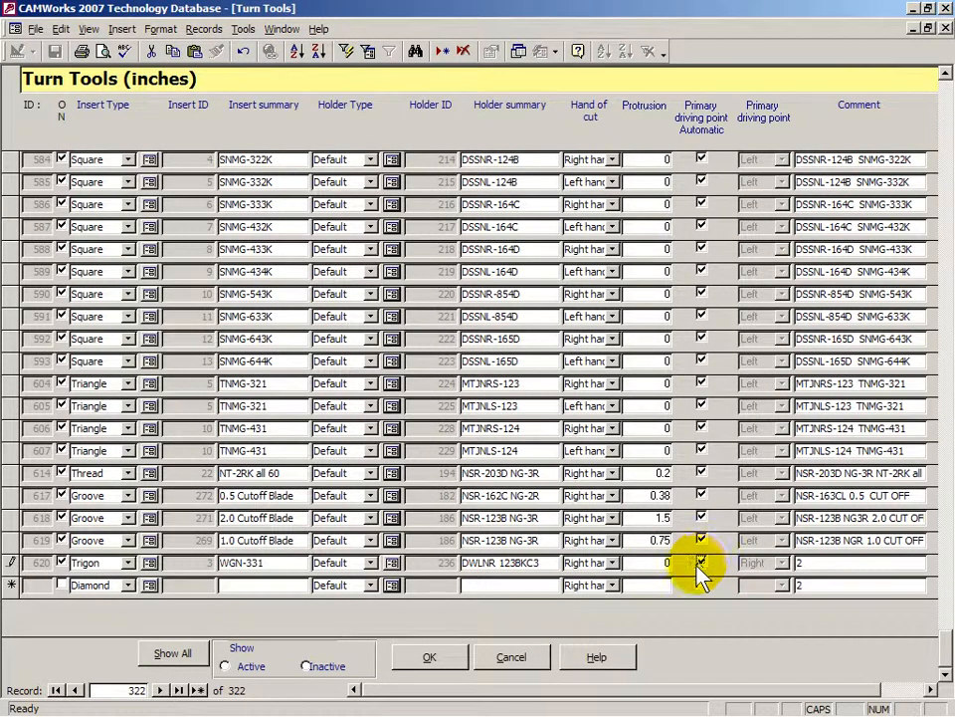
{"action": "left_click", "coordinate": [802, 563]}
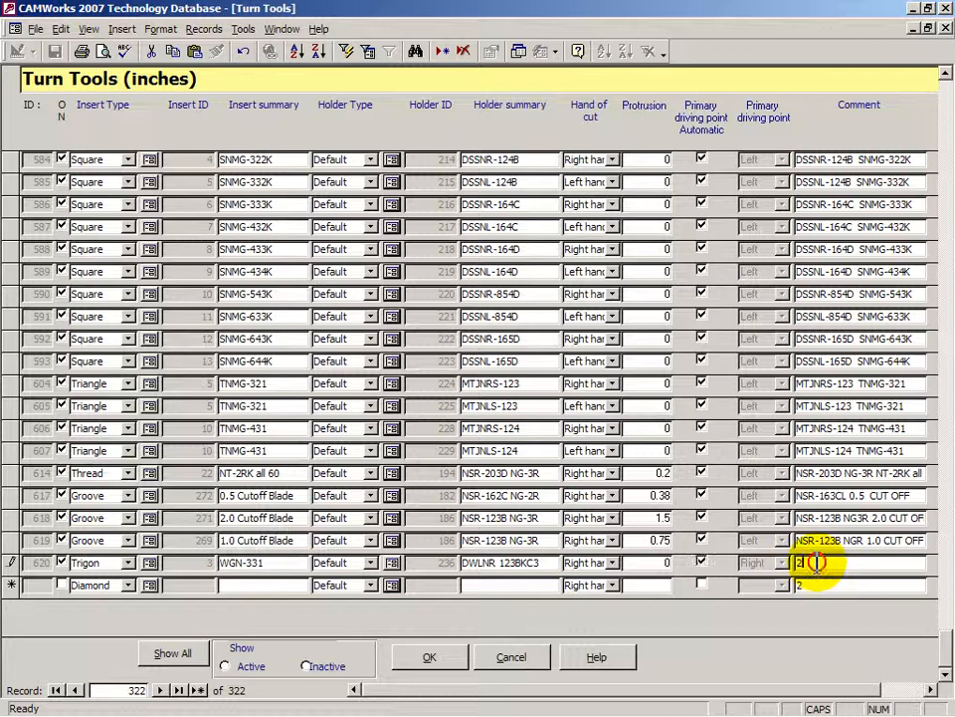
{"action": "double_click", "coordinate": [799, 562]}
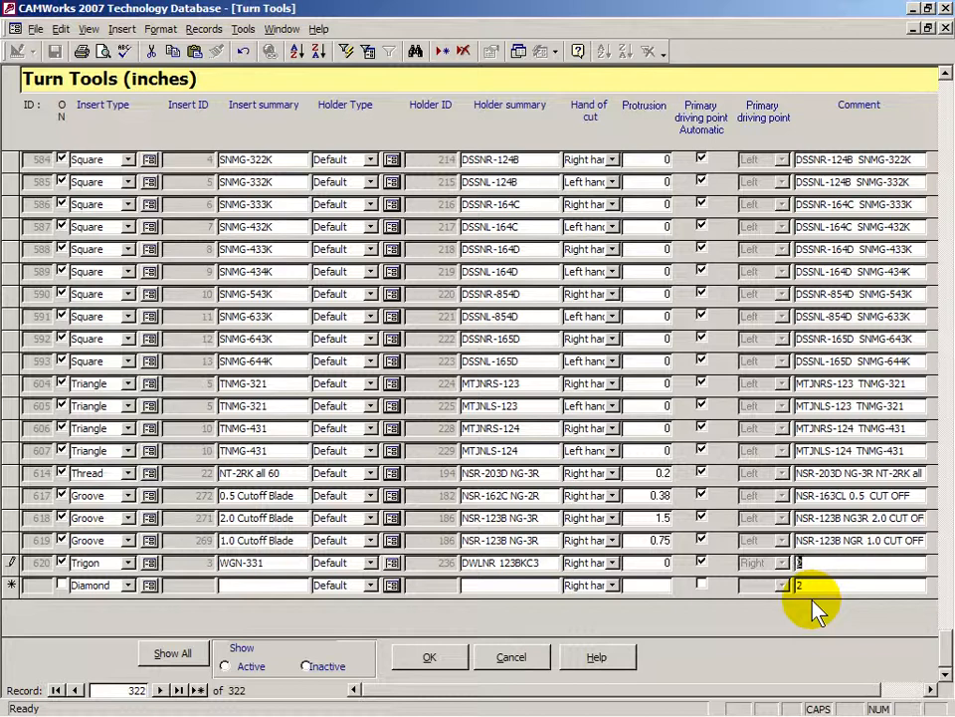
{"action": "type", "text": "3/8 TRIGON TOOL "}
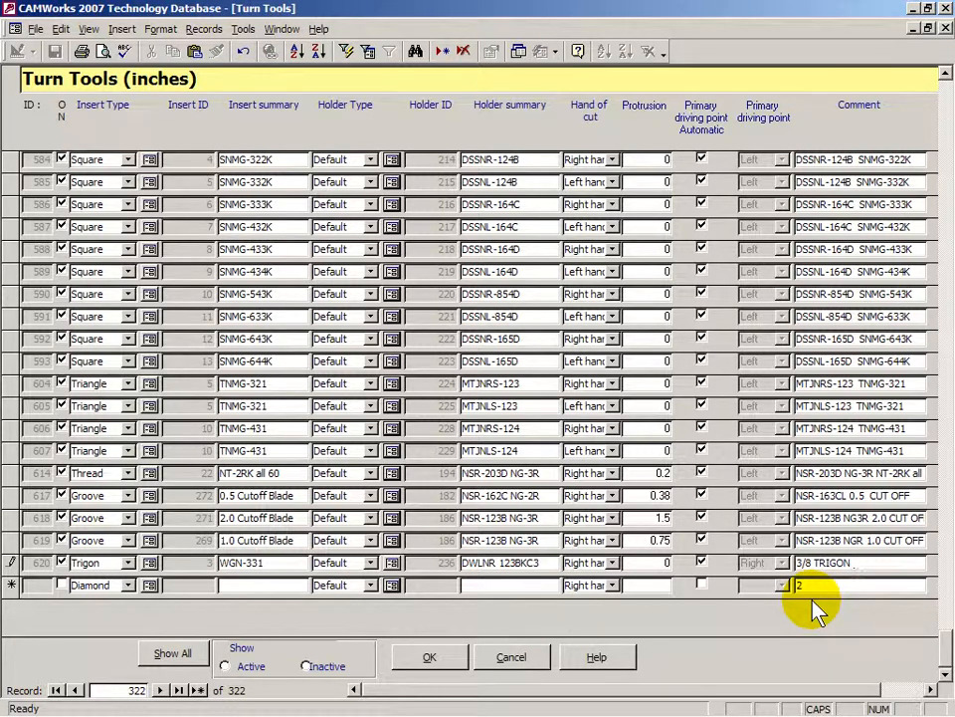
{"action": "type", "text": "HOLDER"}
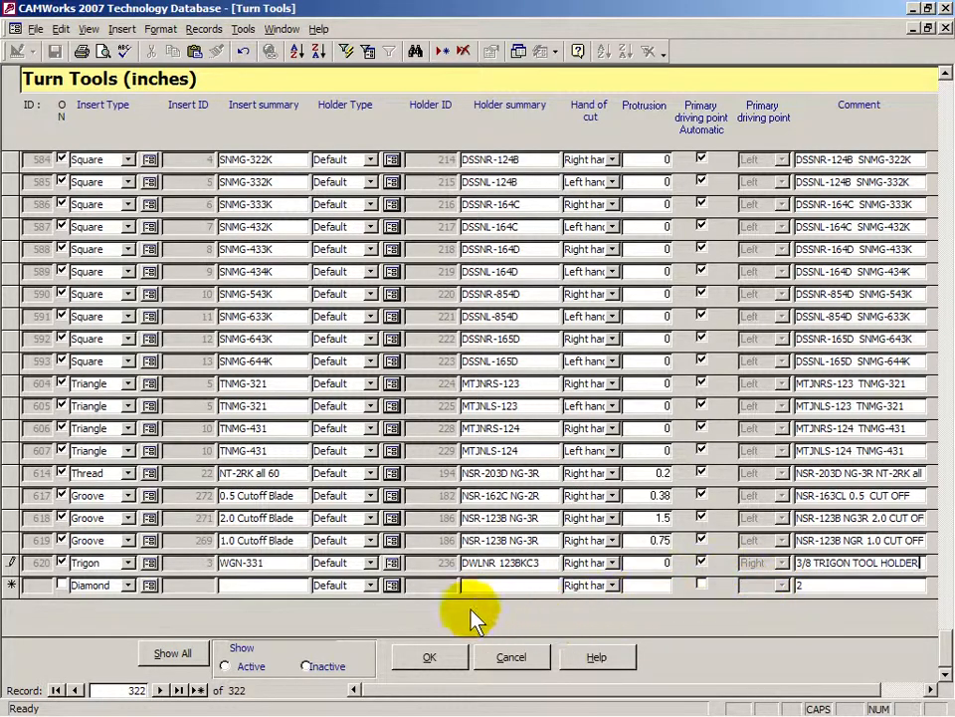
{"action": "left_click", "coordinate": [12, 572]}
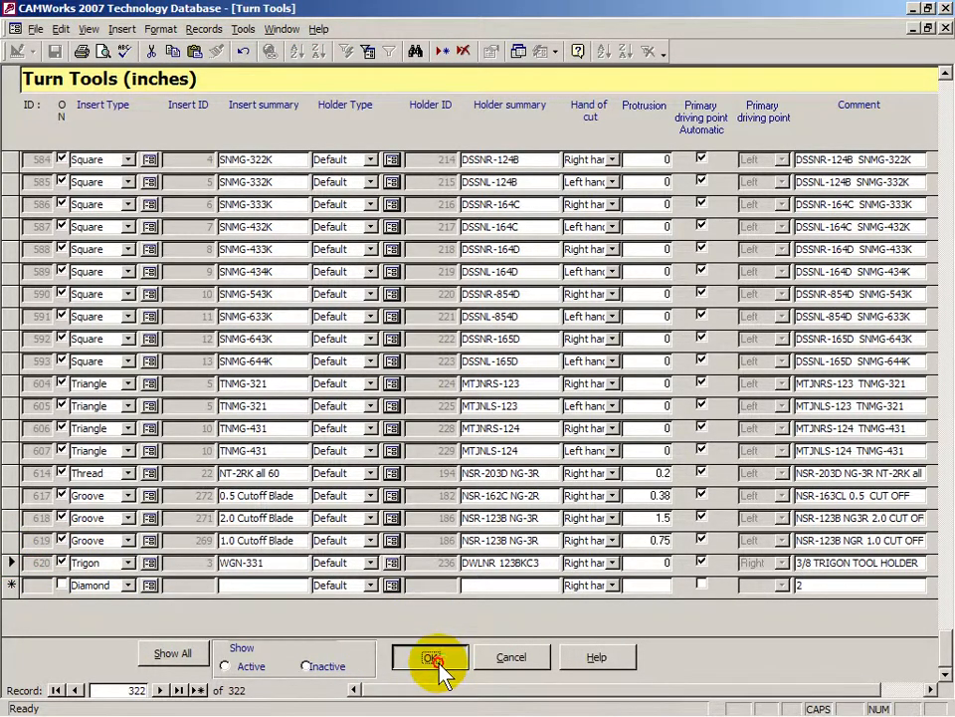
{"action": "left_click", "coordinate": [436, 660]}
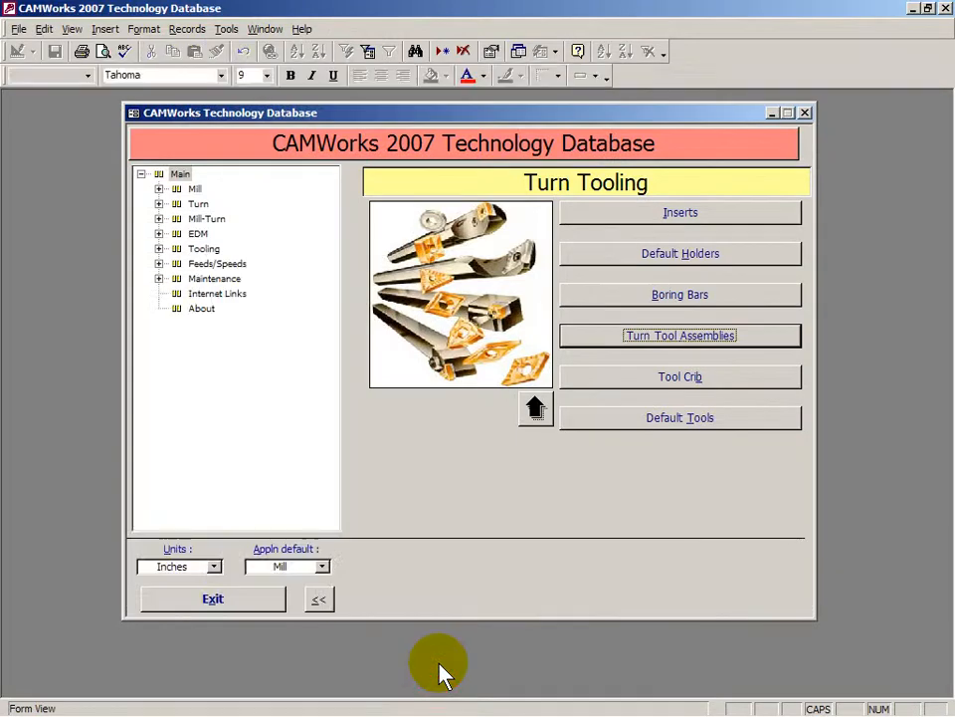
- Exit the Technology Database and open the tool crib in the Turn Rough1 operation's parameters in CAMWorks Solids
{"action": "left_click", "coordinate": [253, 606]}
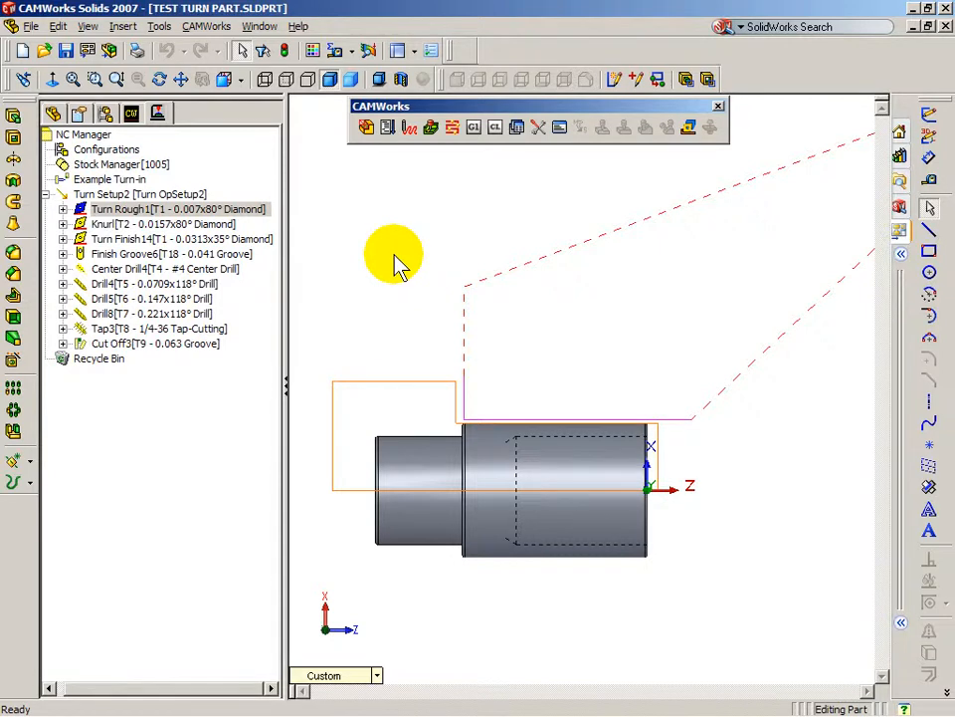
{"action": "right_click", "coordinate": [137, 217]}
{"action": "left_click", "coordinate": [164, 218]}
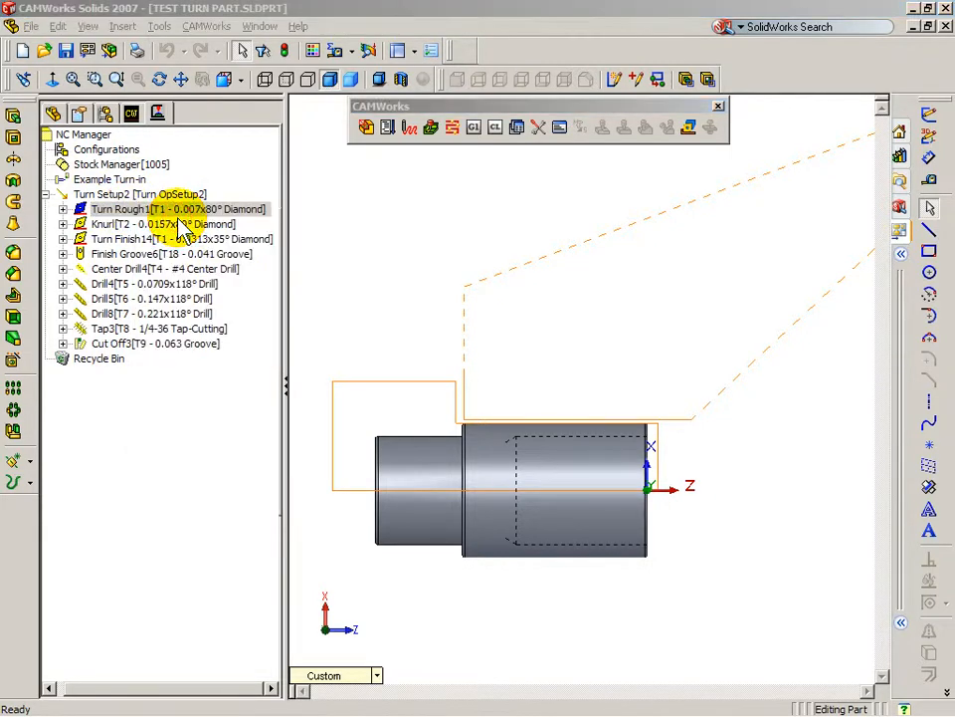
{"action": "left_click", "coordinate": [228, 157]}
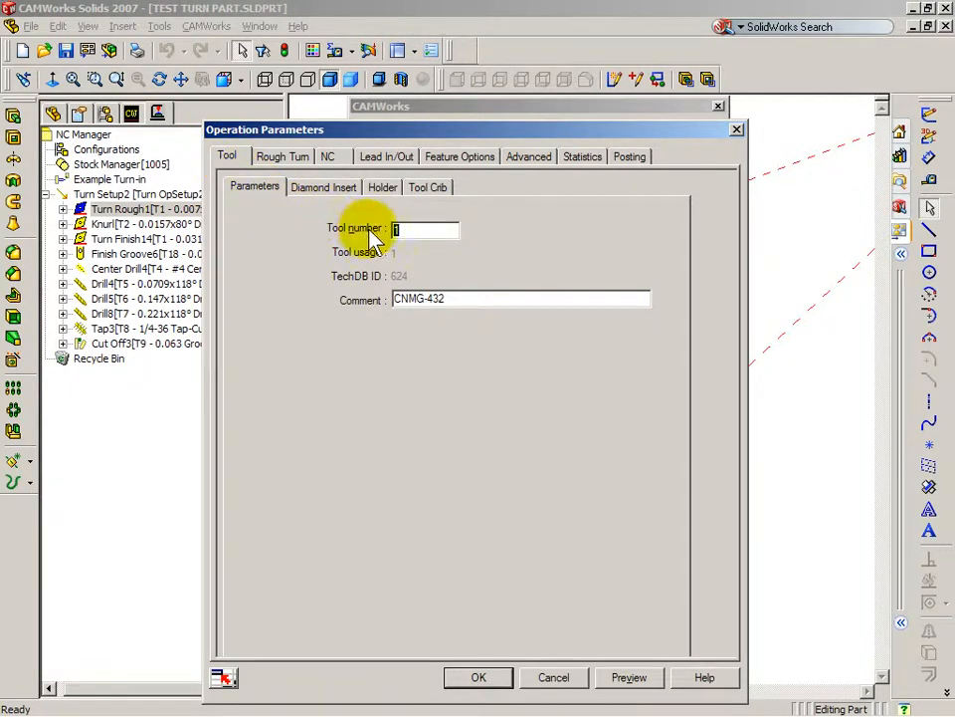
{"action": "left_click", "coordinate": [428, 189]}
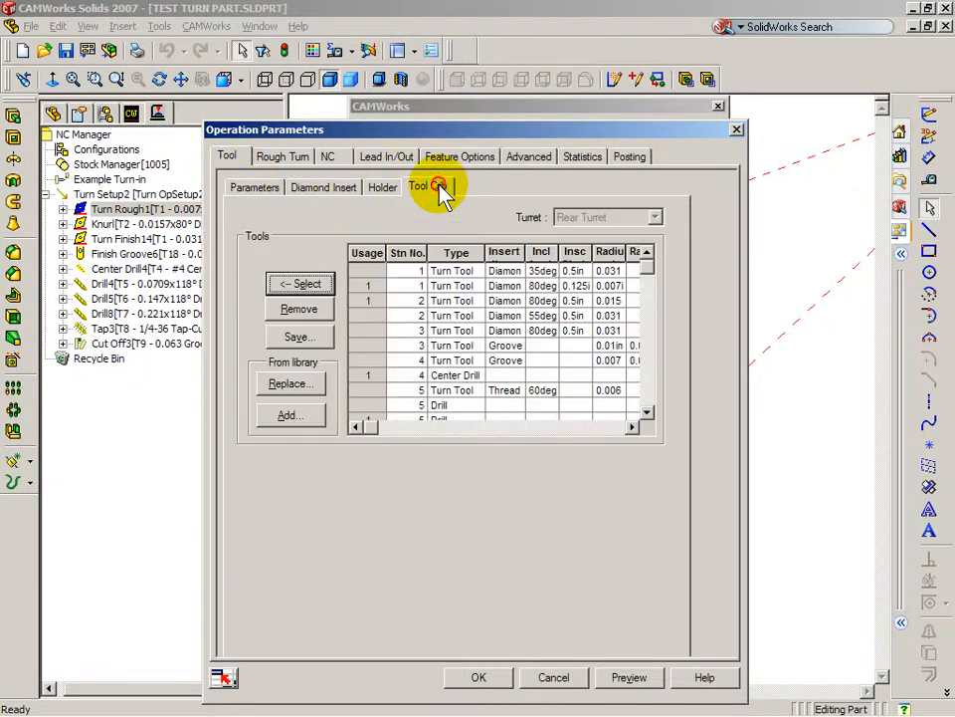
- Add the WGN-331 trigon turn tool from the tool library to the operation's tool crib, using the Turn Tool type filter
{"action": "left_click", "coordinate": [283, 420]}
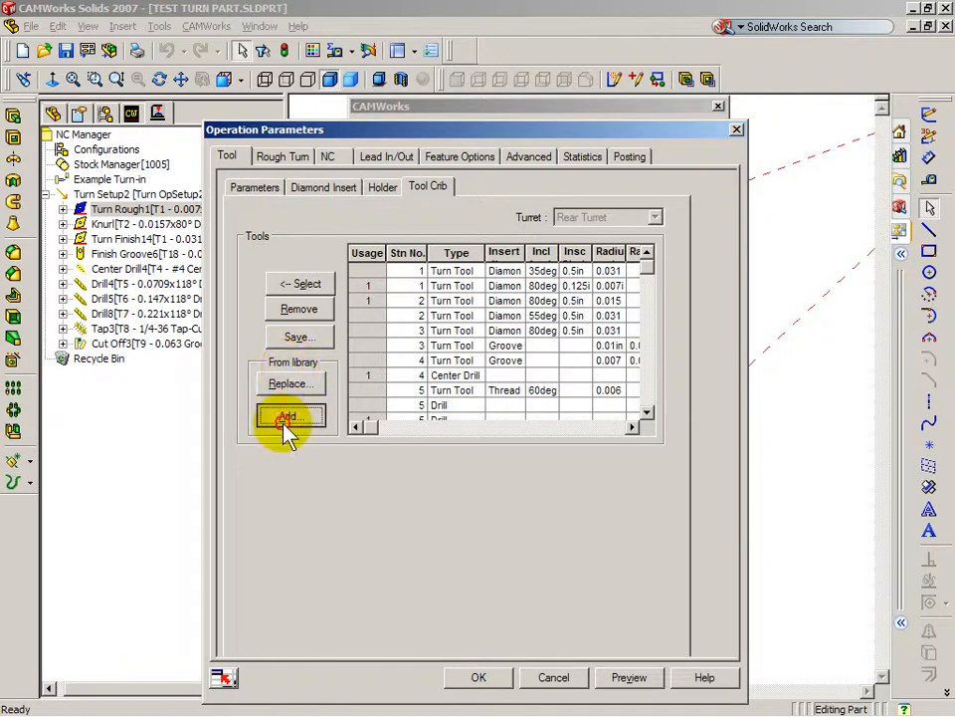
{"action": "left_click", "coordinate": [513, 339]}
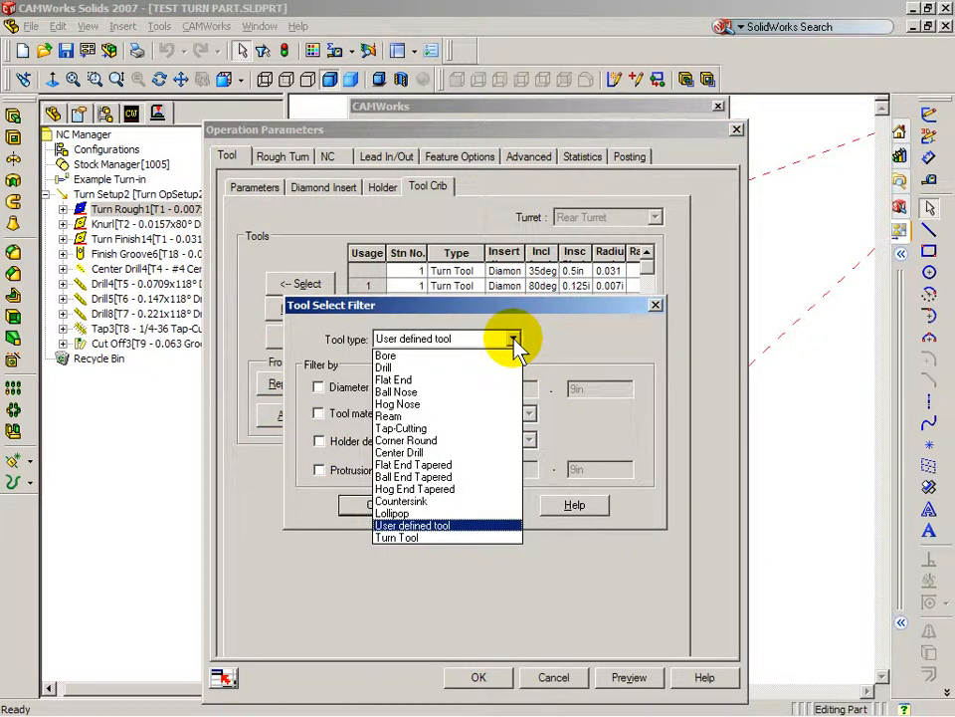
{"action": "left_click", "coordinate": [431, 538]}
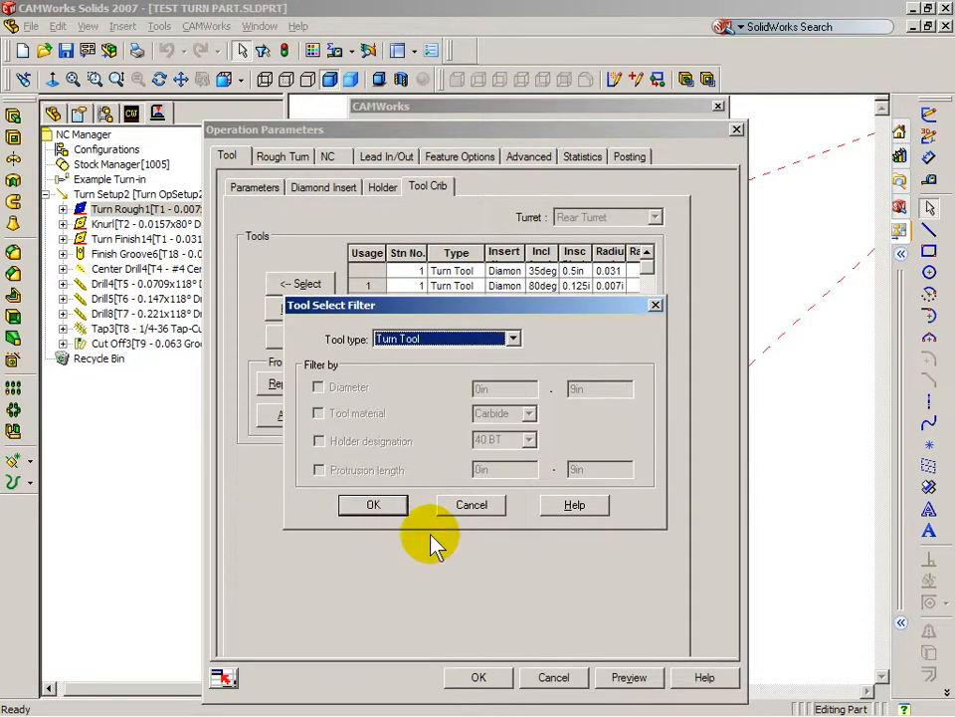
{"action": "left_click", "coordinate": [379, 508]}
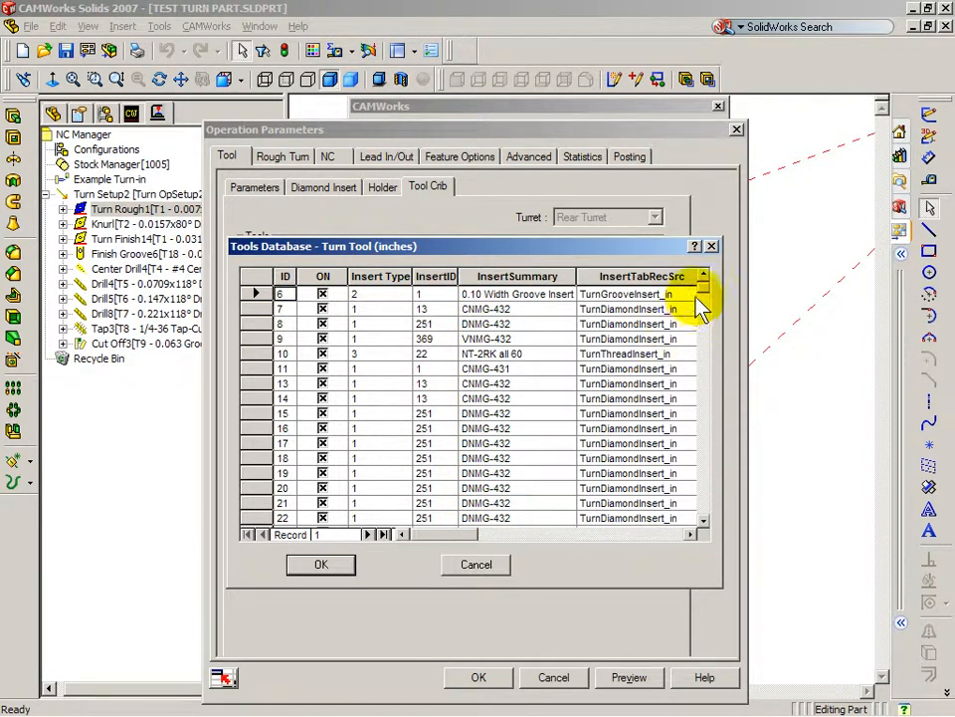
{"action": "left_click_drag", "start_coordinate": [714, 533], "coordinate": [709, 577]}
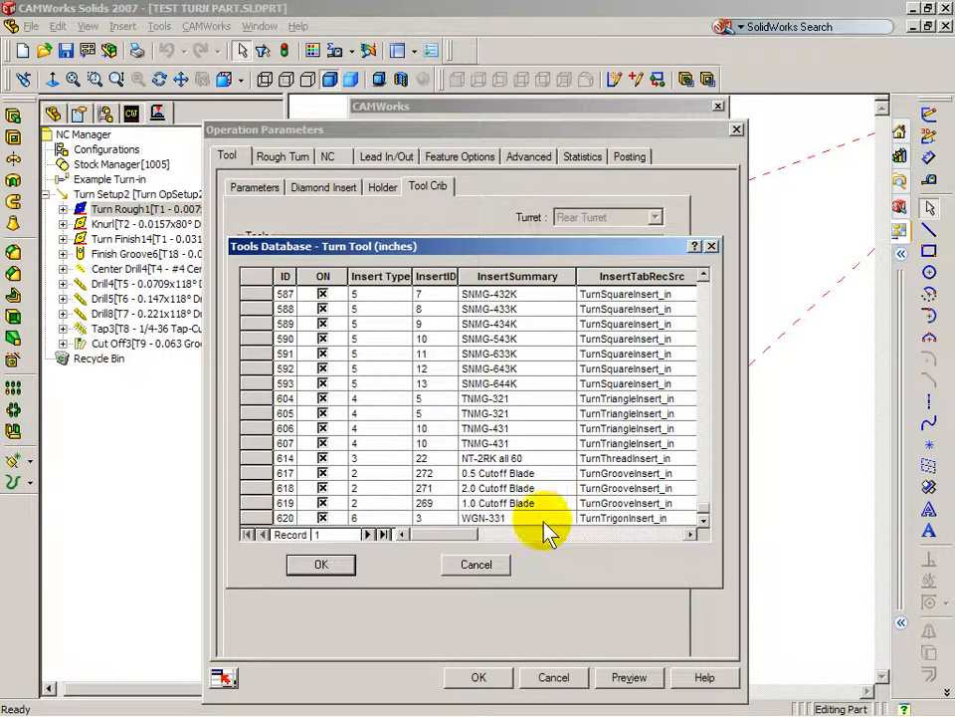
{"action": "left_click", "coordinate": [255, 518]}
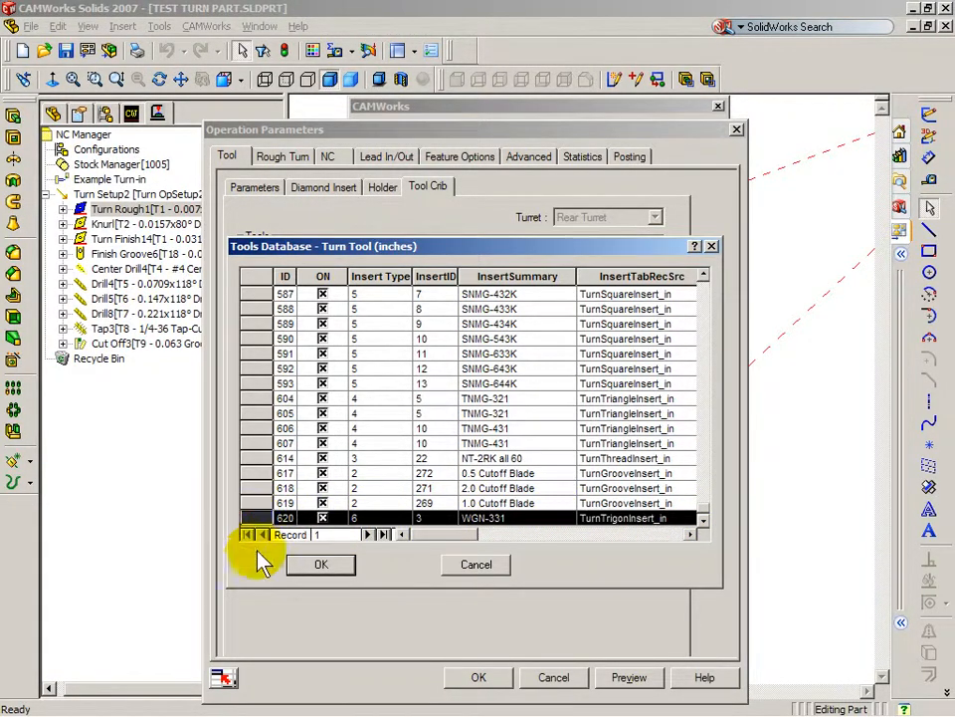
{"action": "left_click", "coordinate": [319, 565]}
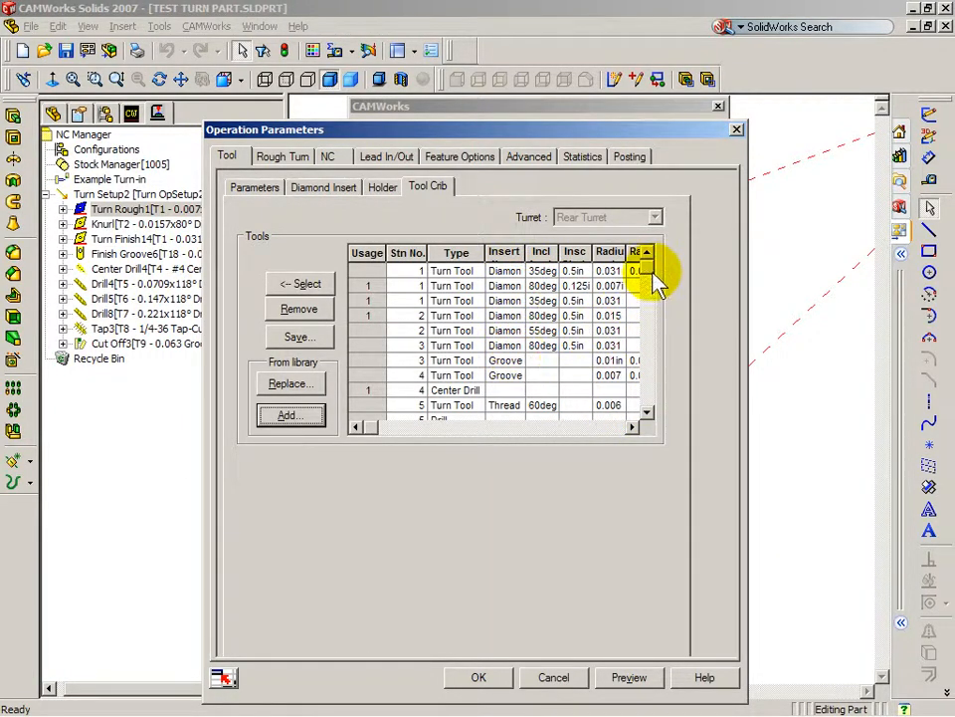
- Select the 80-degree trigon turn tool at station 13 in the tool crib as the tool for the Turn Rough1 operation
{"action": "left_click_drag", "start_coordinate": [654, 269], "coordinate": [661, 390]}
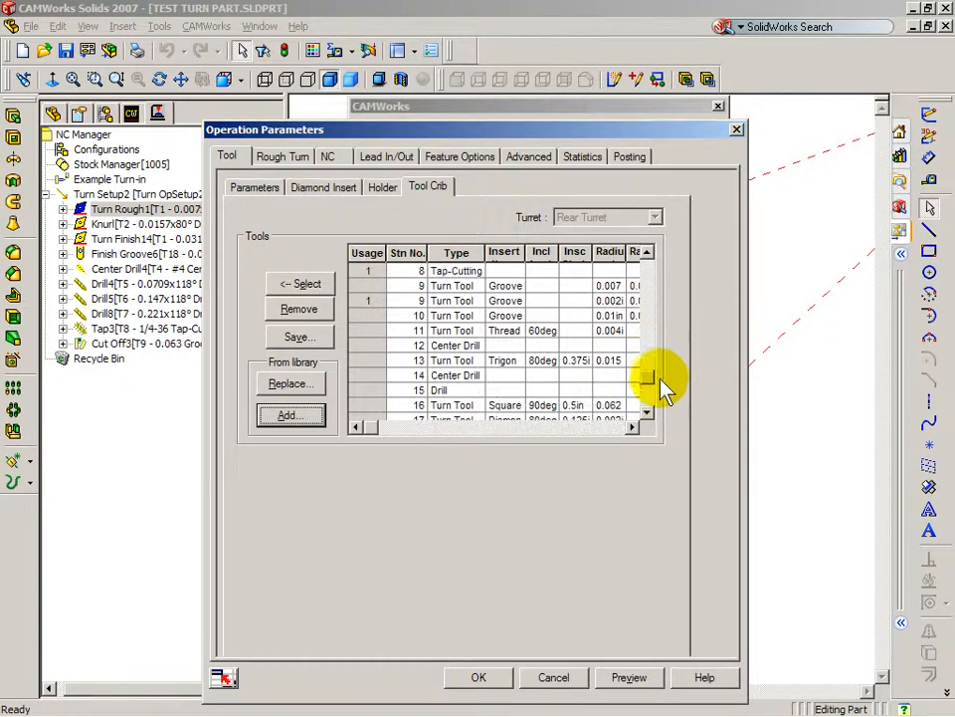
{"action": "left_click", "coordinate": [369, 363]}
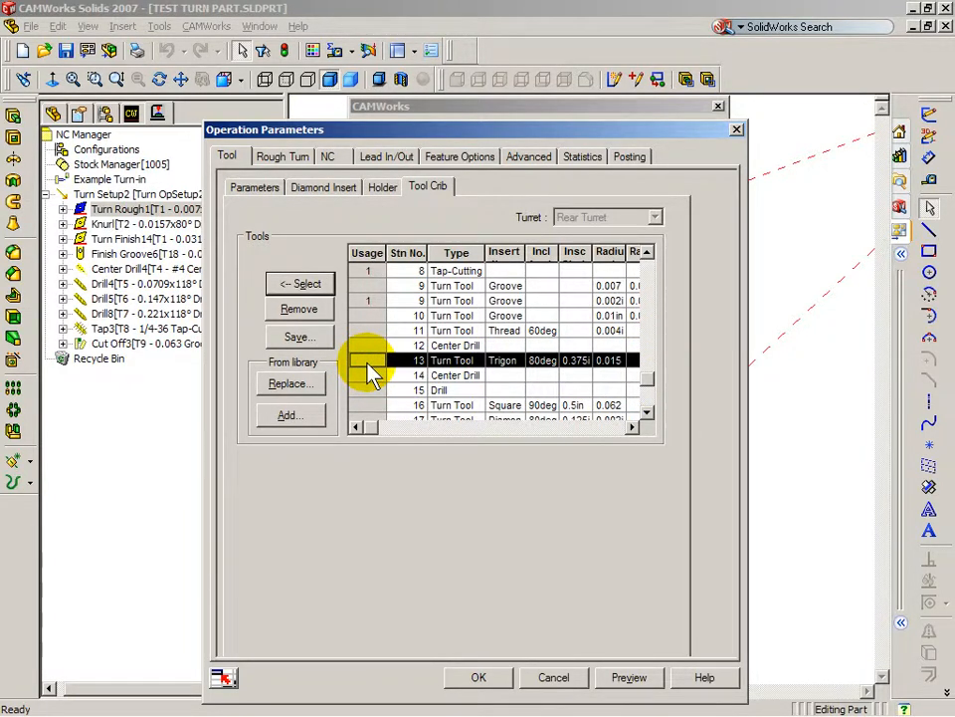
{"action": "left_click", "coordinate": [311, 286]}
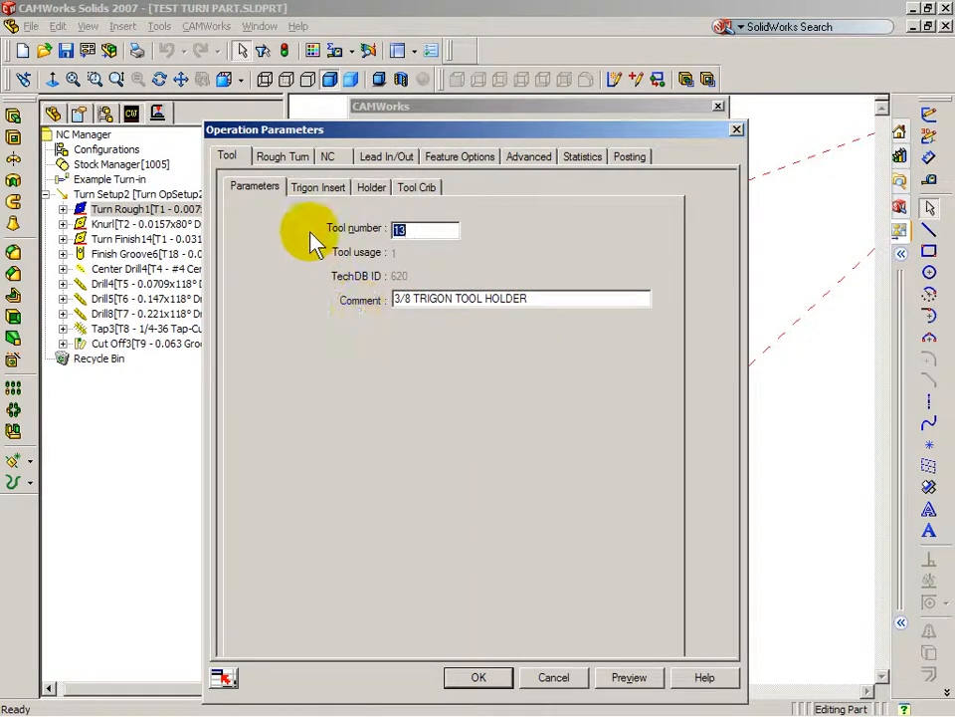
- Check the tool's trigon insert dimensions and its holder settings, examining the insert seat close up in the holder preview
{"action": "left_click", "coordinate": [318, 186]}
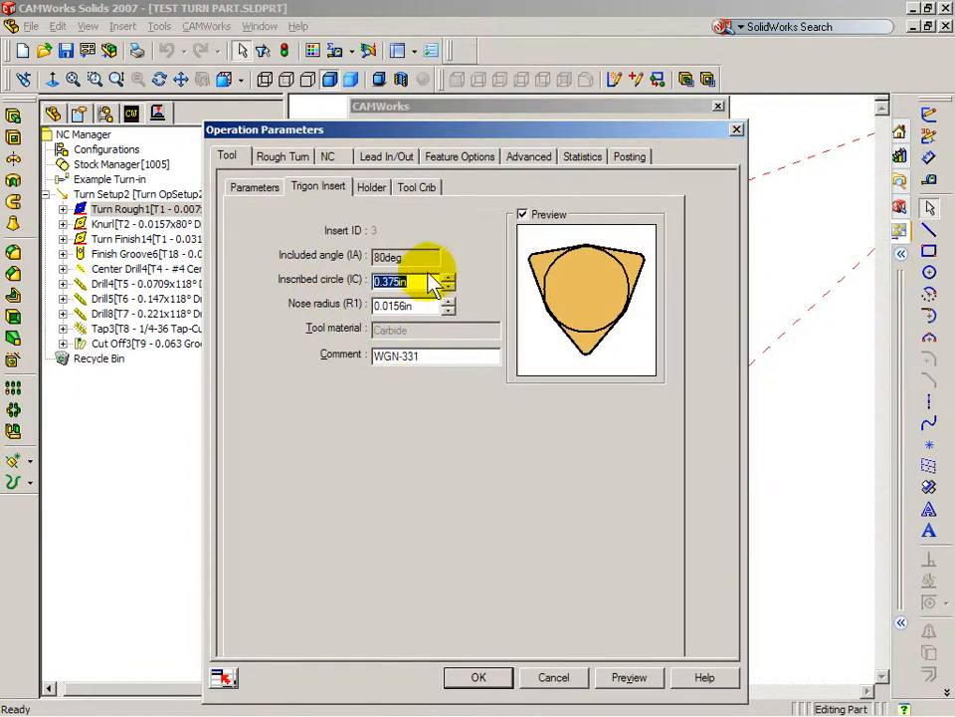
{"action": "left_click", "coordinate": [386, 189]}
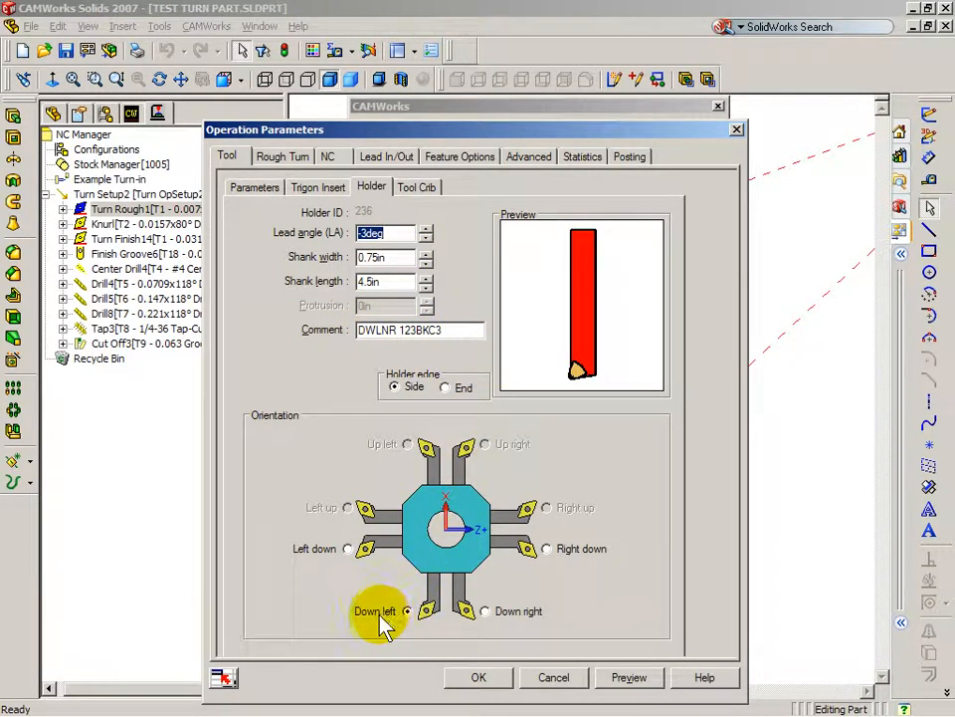
{"action": "left_click", "coordinate": [548, 380]}
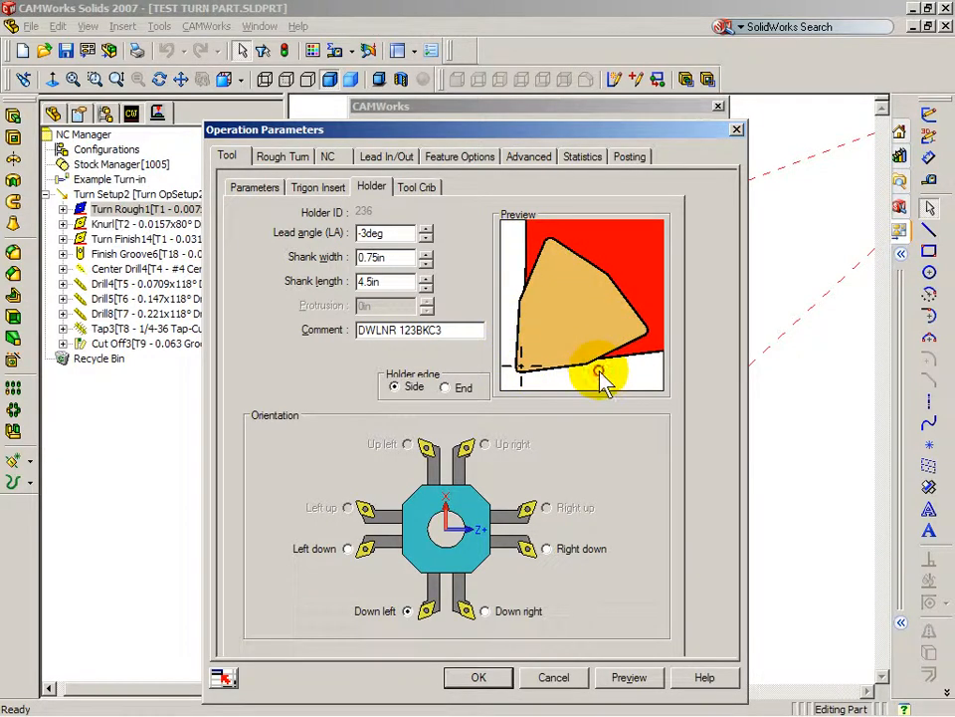
{"action": "left_click", "coordinate": [604, 376]}
{"action": "right_click", "coordinate": [600, 283]}
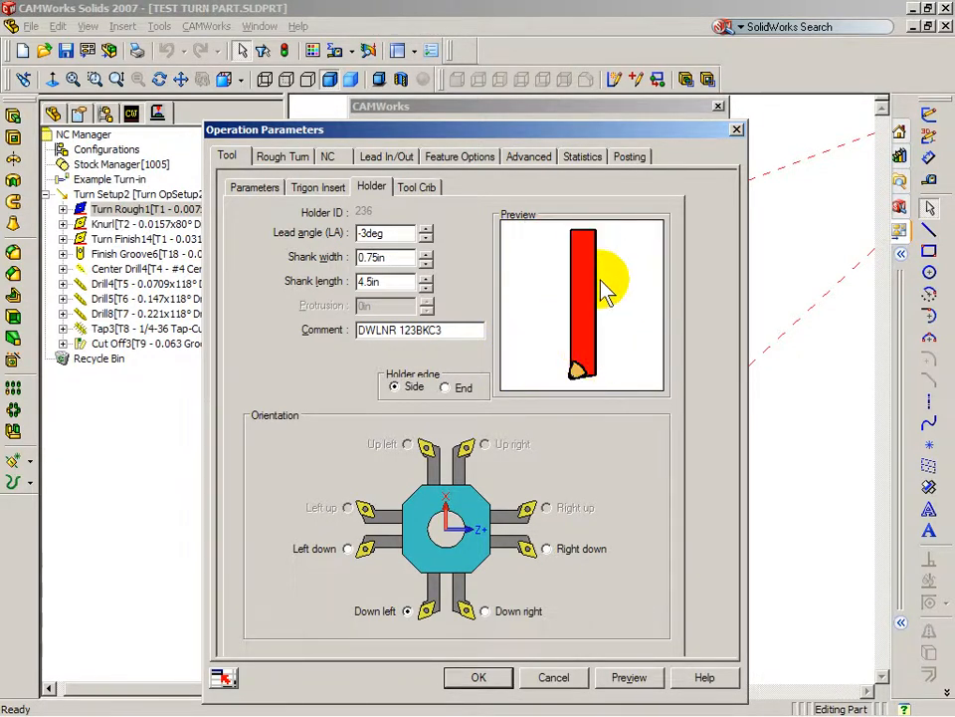
- Preview the trigon tool against the part and toolpath in the graphics area, and accept the Turn Rough1 operation parameters
{"action": "left_click", "coordinate": [624, 679]}
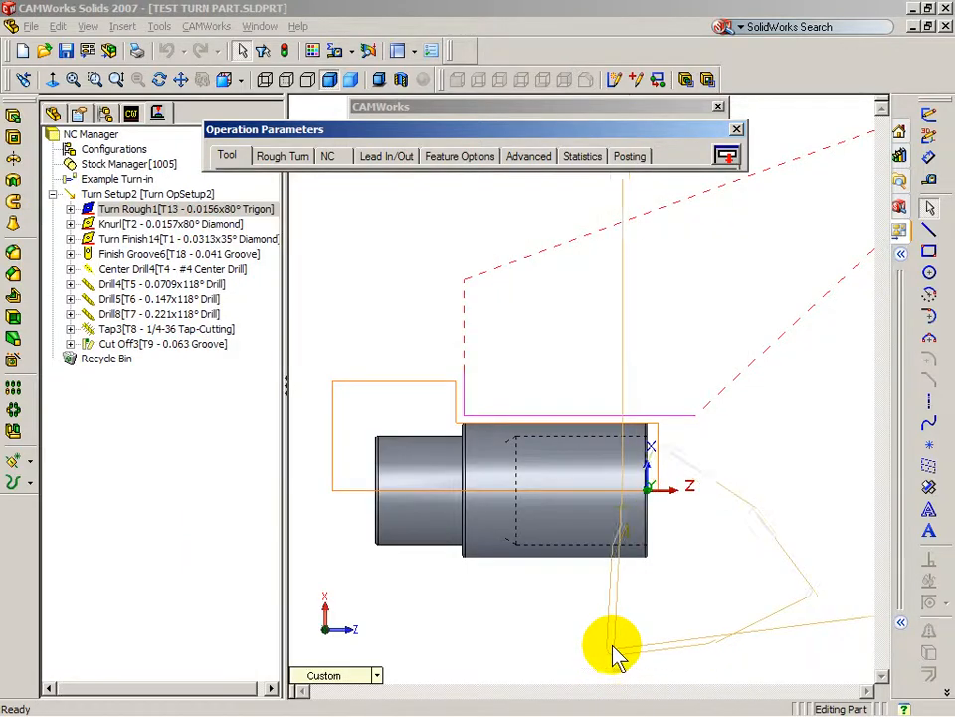
{"action": "scroll", "coordinate": [494, 398], "scroll_direction": "up", "scroll_amount": 5}
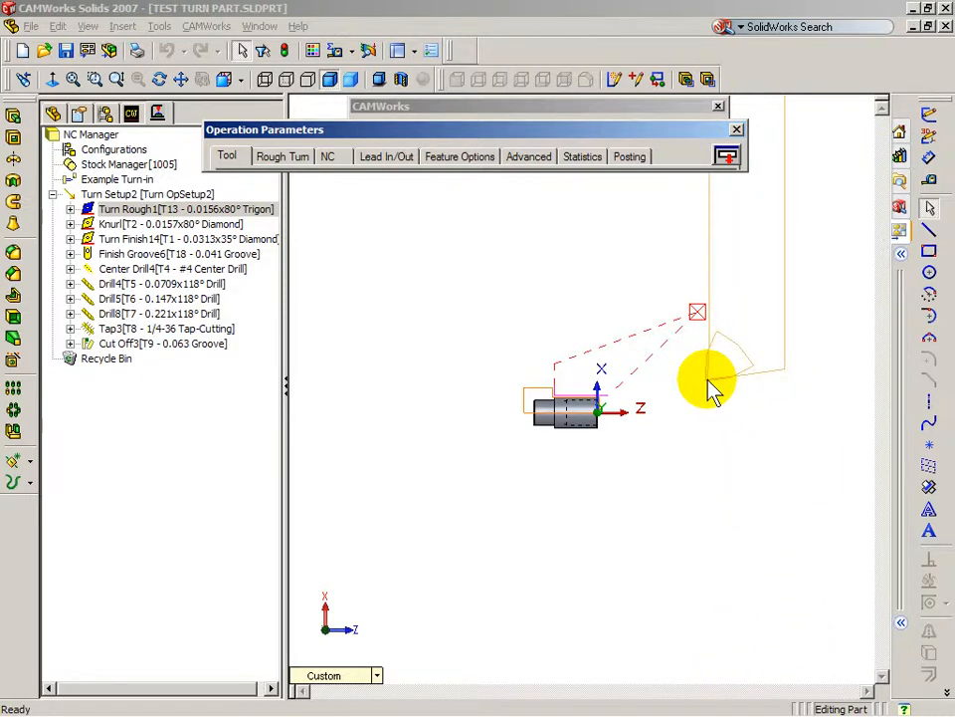
{"action": "scroll", "coordinate": [649, 391], "scroll_direction": "down", "scroll_amount": 6}
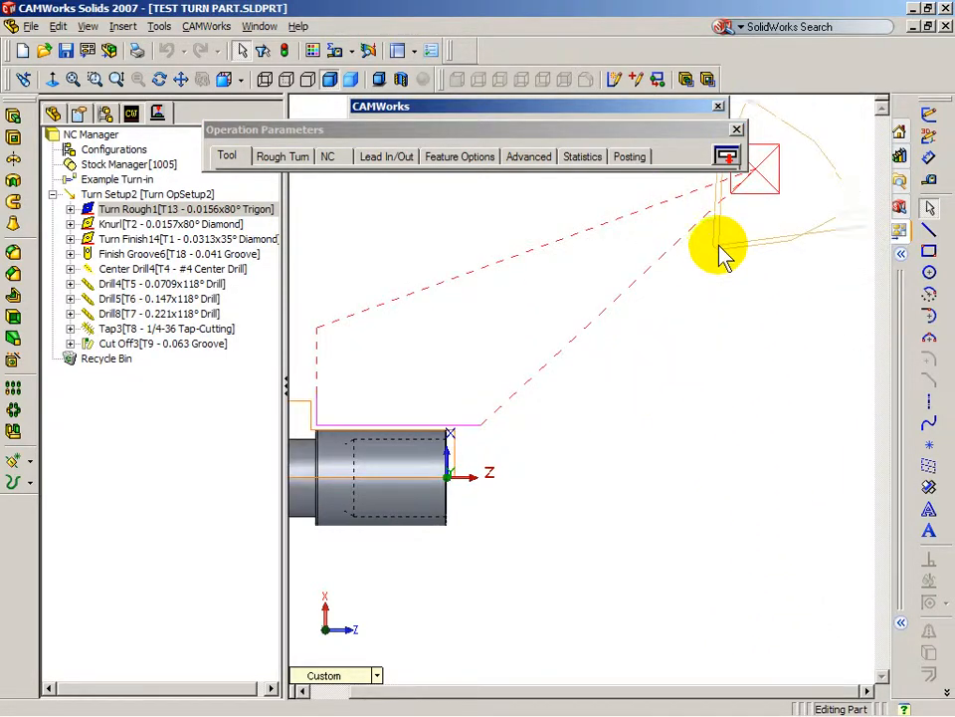
{"action": "left_click", "coordinate": [728, 157]}
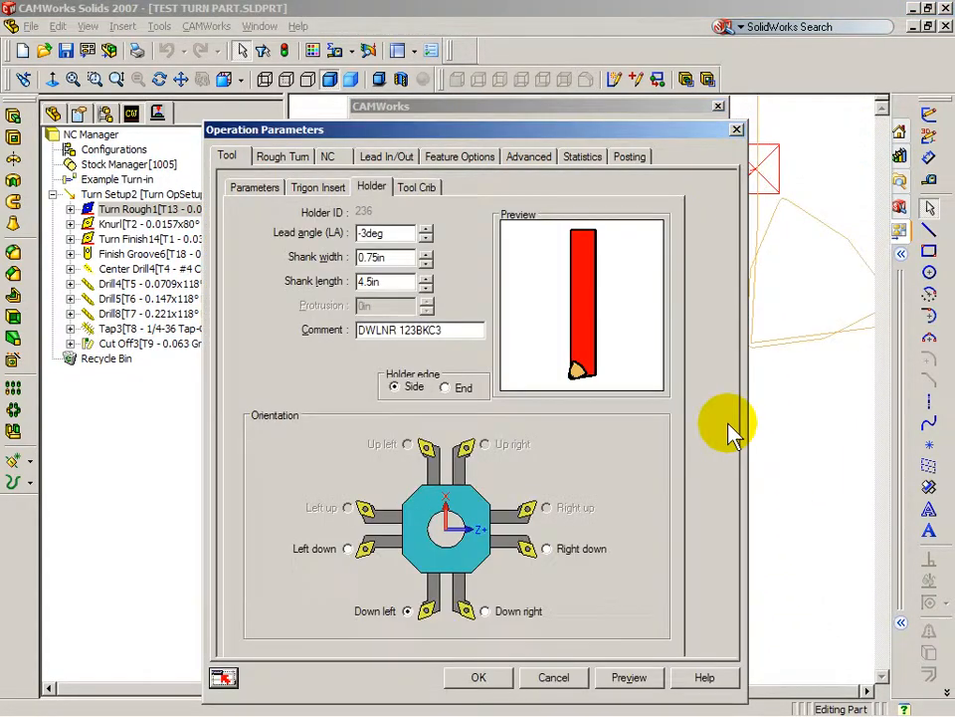
{"action": "left_click", "coordinate": [482, 678]}
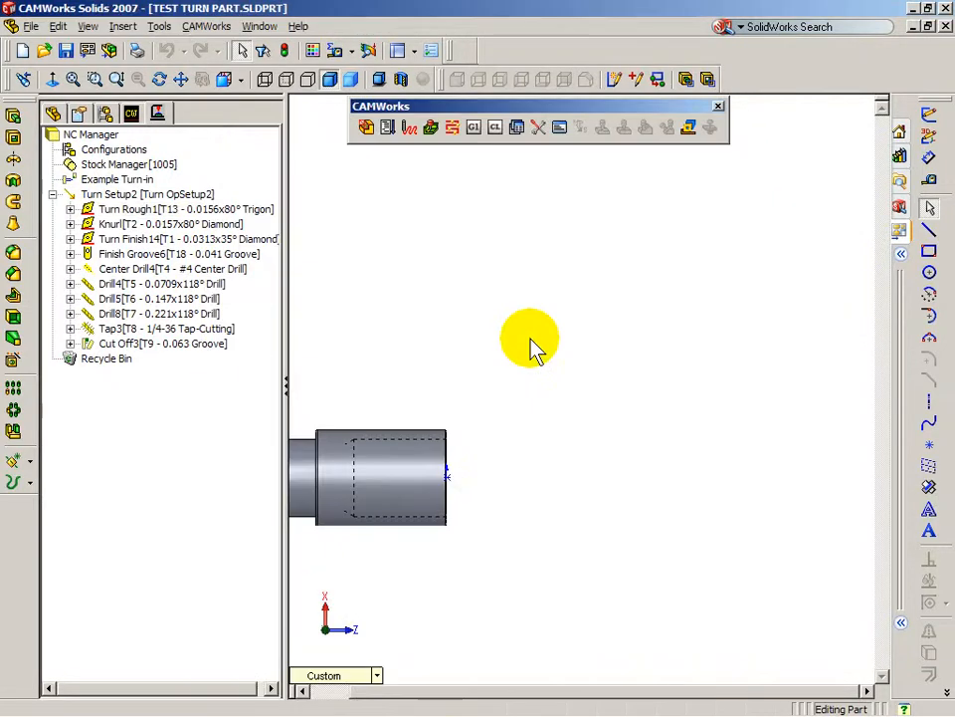
- Open the toolpath simulation and start stepping through the Turn Rough1 operation with the trigon tool and holder
{"action": "left_click", "coordinate": [430, 130]}
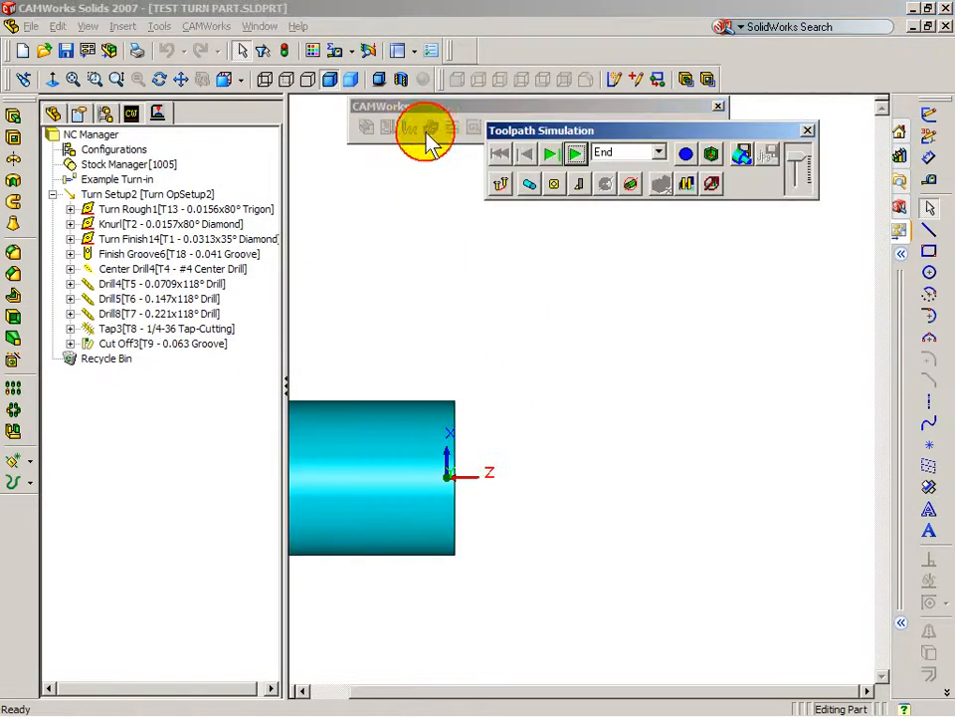
{"action": "left_click", "coordinate": [551, 155]}
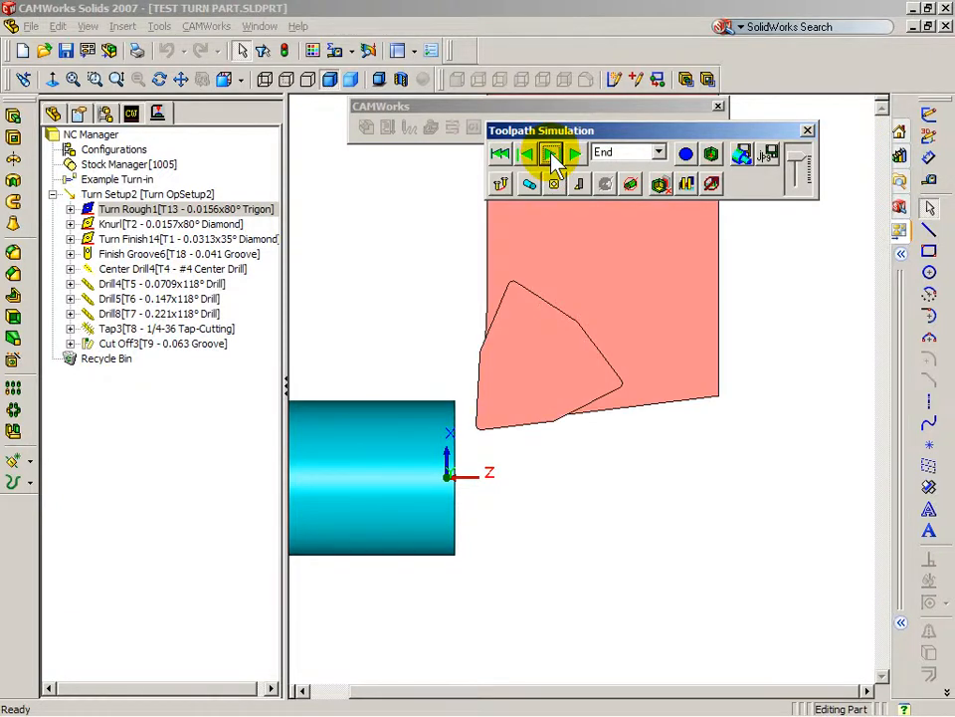